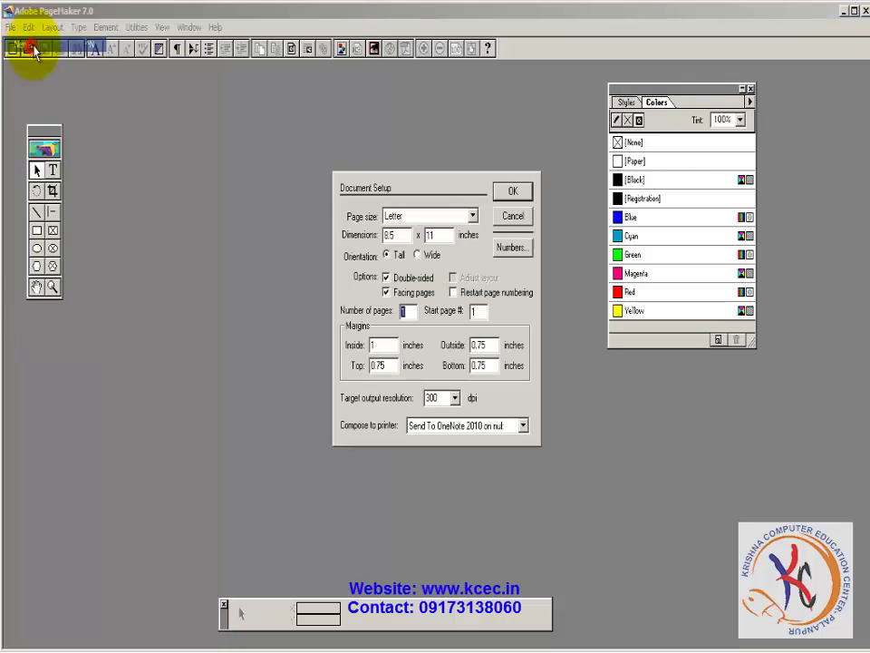
# Create a new document with A4 page size and double-sided printing turned off.
pyautogui.click(473, 215)
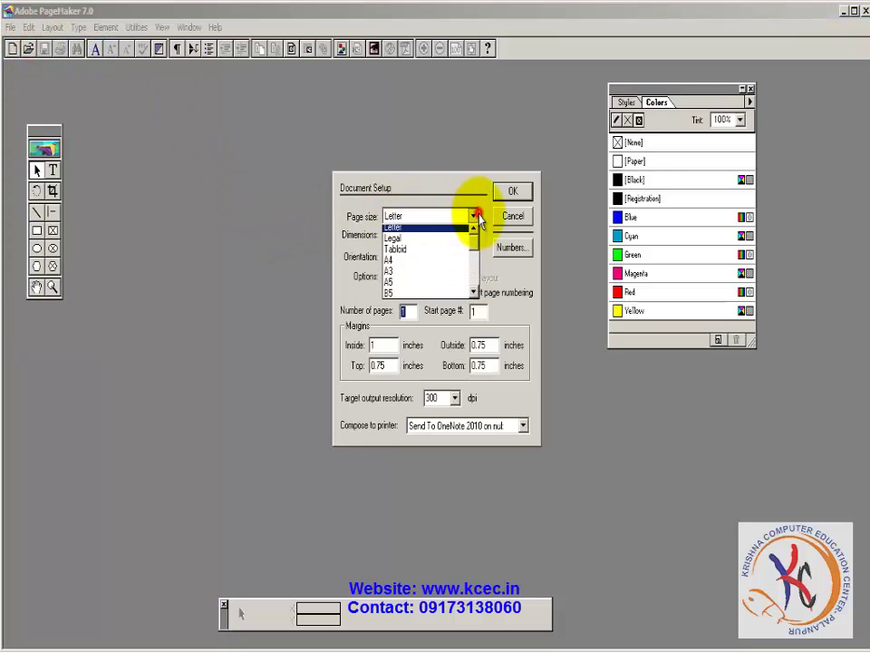
pyautogui.click(421, 260)
pyautogui.click(387, 278)
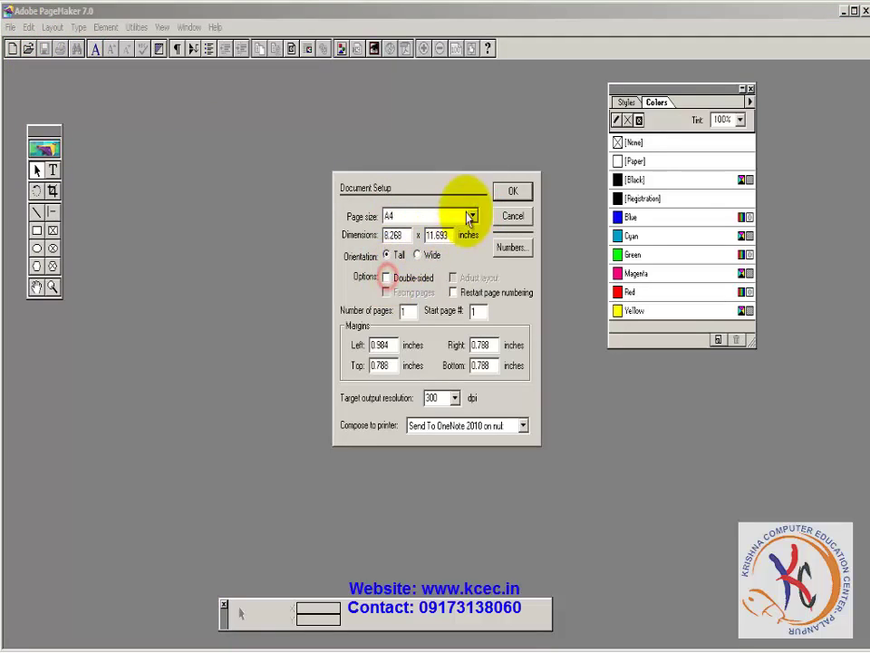
pyautogui.click(509, 192)
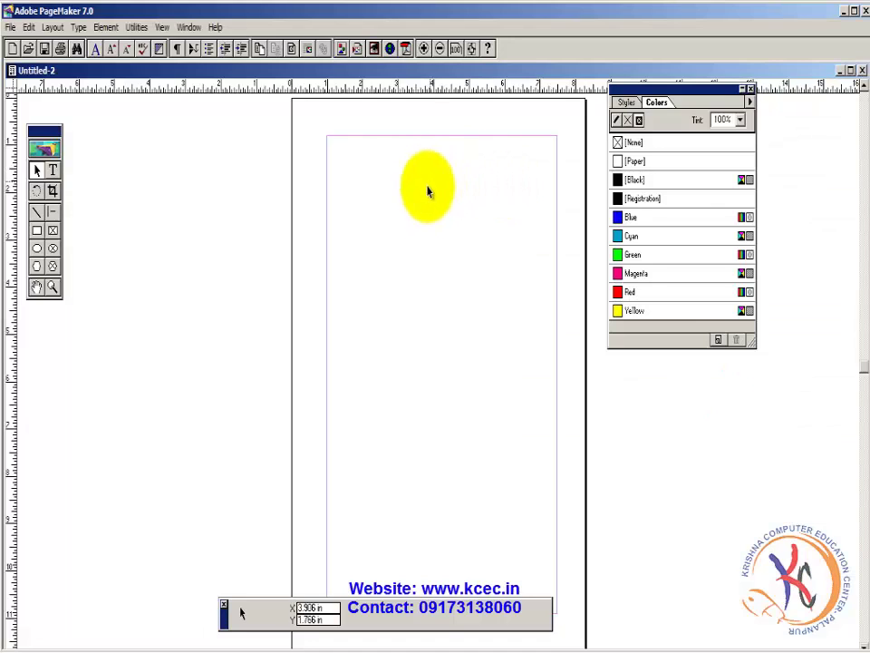
# Draw a hexagon about 3.3 in tall in the upper part of the page with the Polygon tool.
pyautogui.click(37, 265)
pyautogui.moveTo(383, 182)
pyautogui.mouseDown()
pyautogui.moveTo(465, 303)
pyautogui.moveTo(515, 337)
pyautogui.mouseUp()
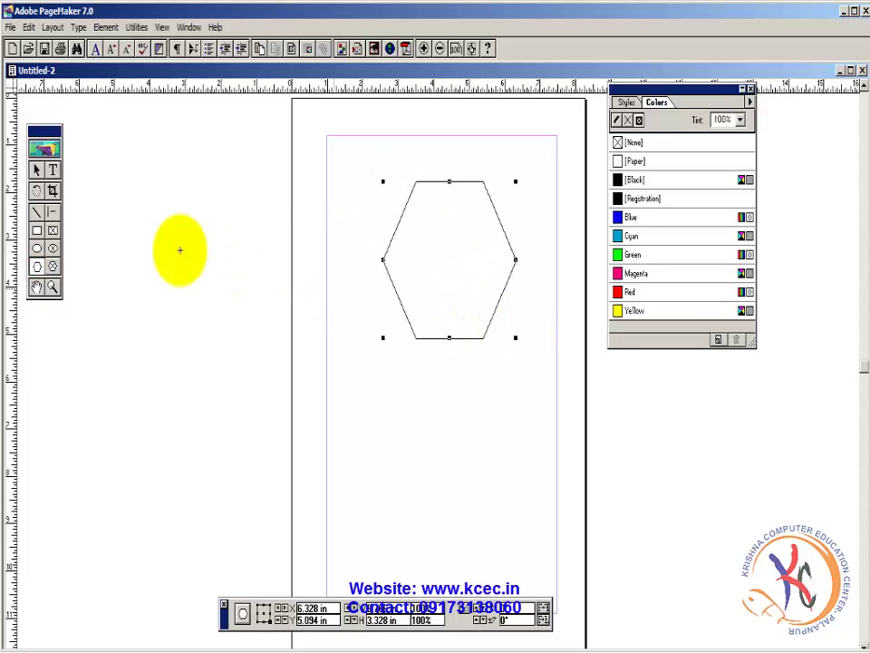
pyautogui.click(36, 170)
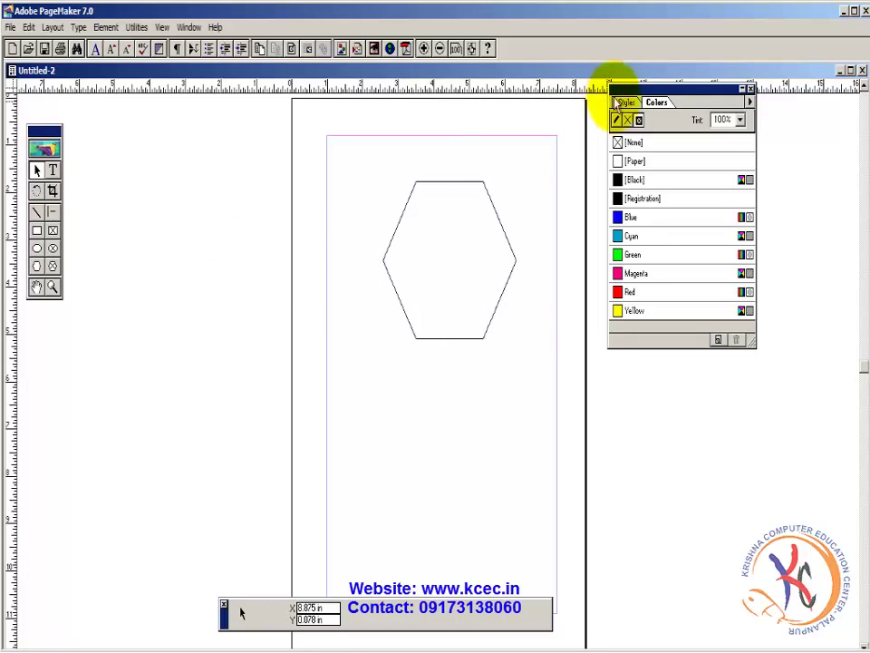
# Move the Colors palette to the page's edge and enlarge it.
pyautogui.moveTo(629, 88); pyautogui.dragTo(609, 108)
pyautogui.moveTo(734, 364); pyautogui.dragTo(760, 405)
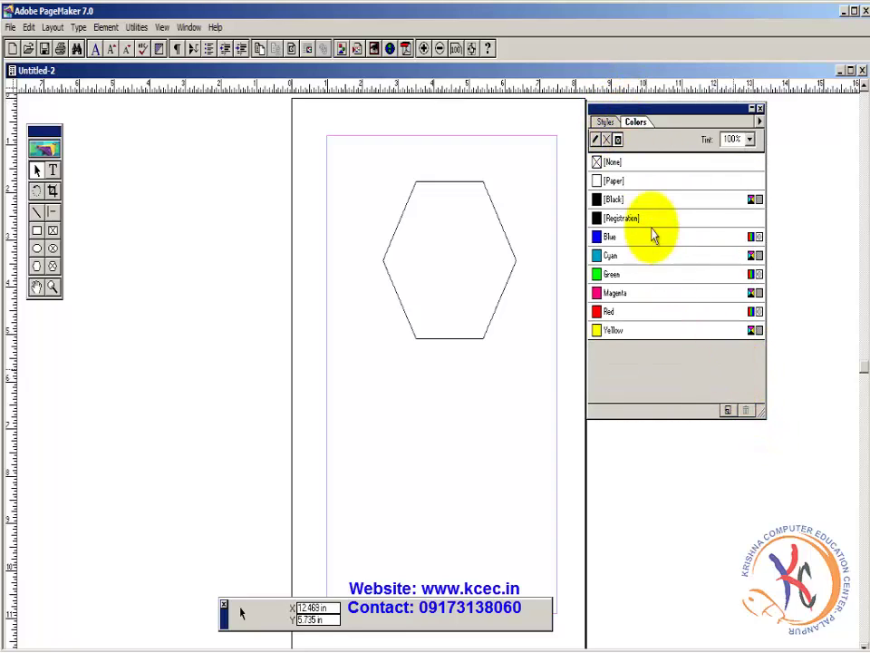
# Set the hexagon's stroke color to Blue.
pyautogui.click(490, 198)
pyautogui.click(596, 138)
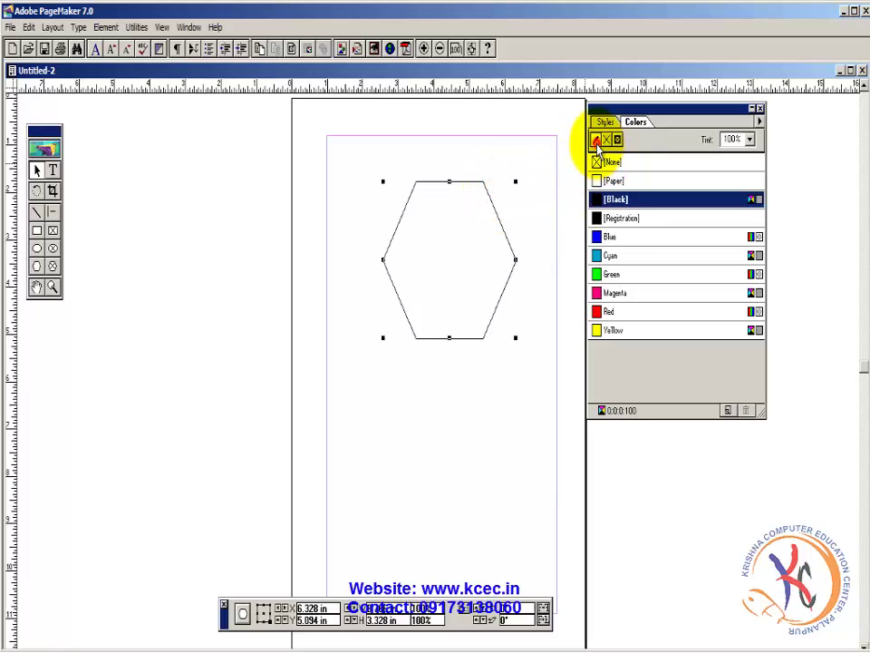
pyautogui.click(613, 237)
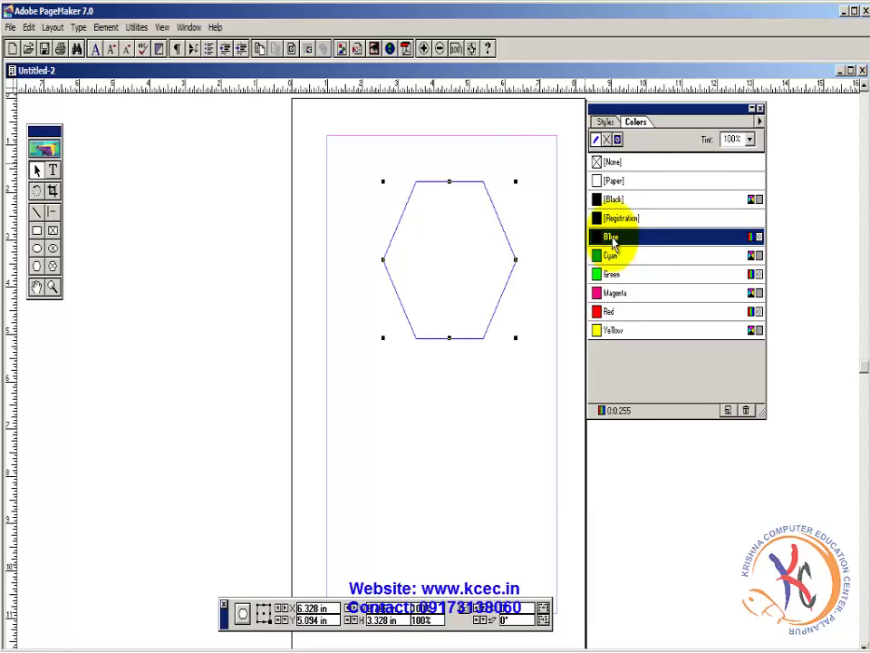
# Try Green, Blue, Registration and Magenta as the hexagon's fill color, ending with Red.
pyautogui.click(607, 139)
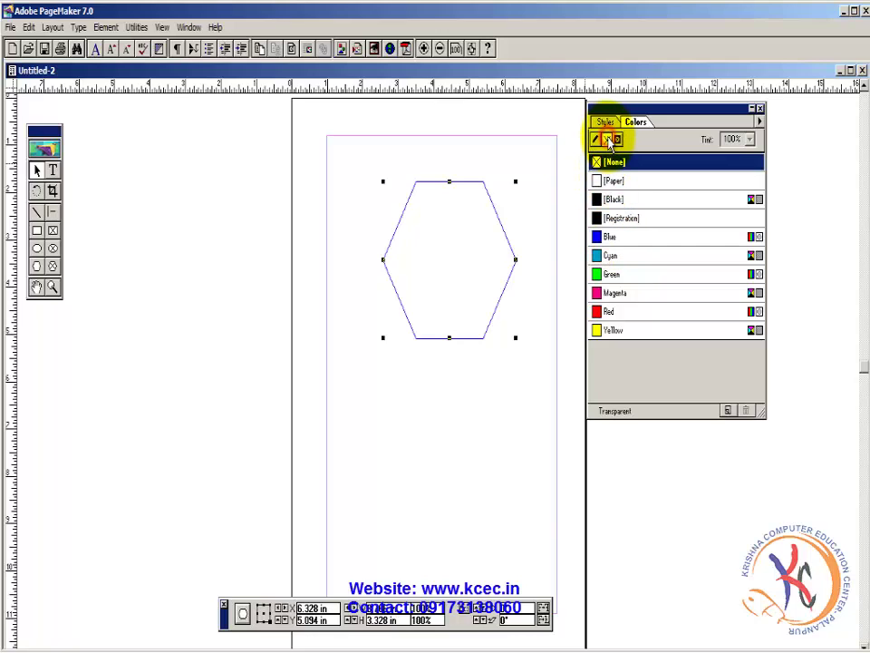
pyautogui.click(610, 276)
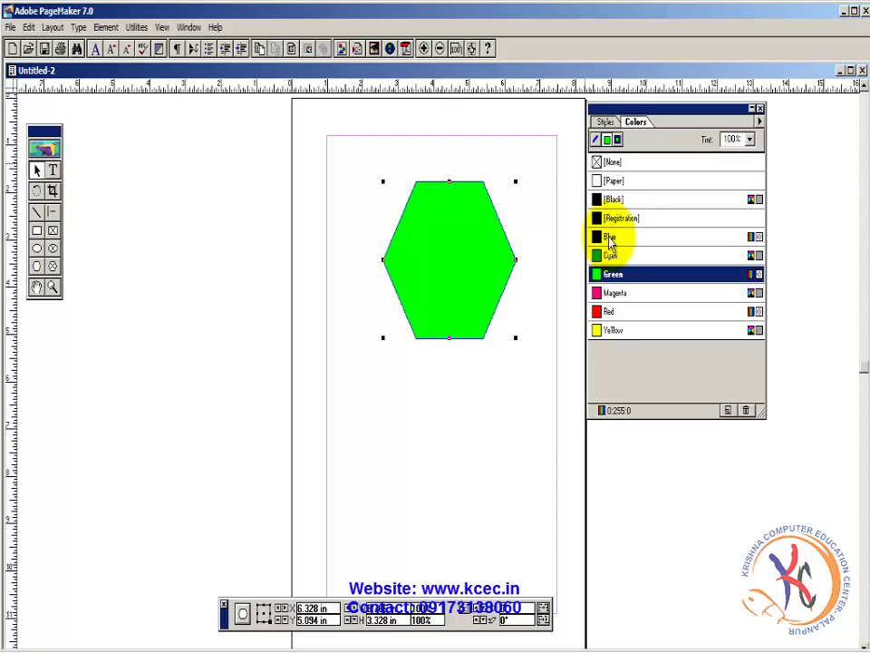
pyautogui.click(609, 238)
pyautogui.click(609, 218)
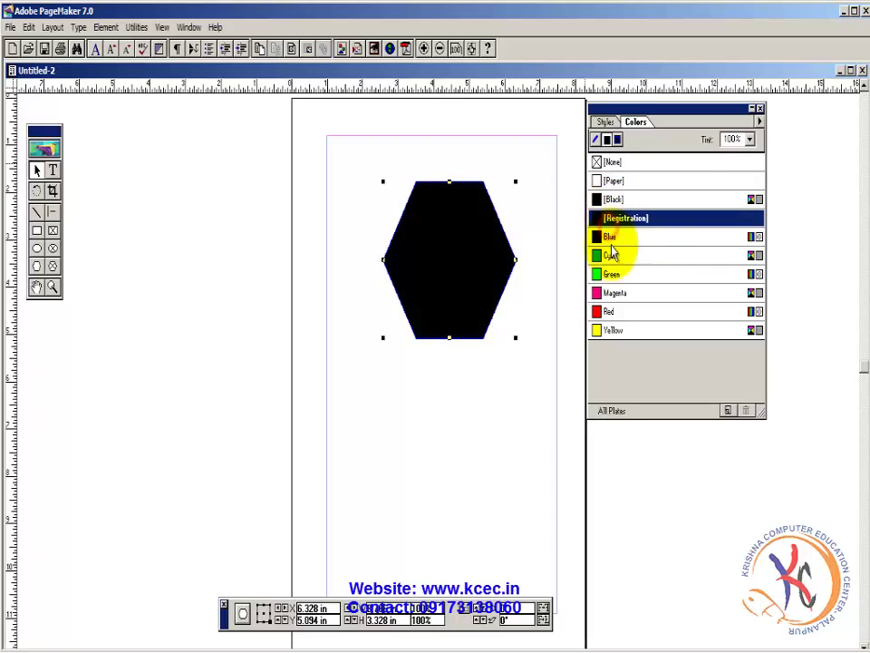
pyautogui.click(612, 274)
pyautogui.click(612, 292)
pyautogui.click(611, 311)
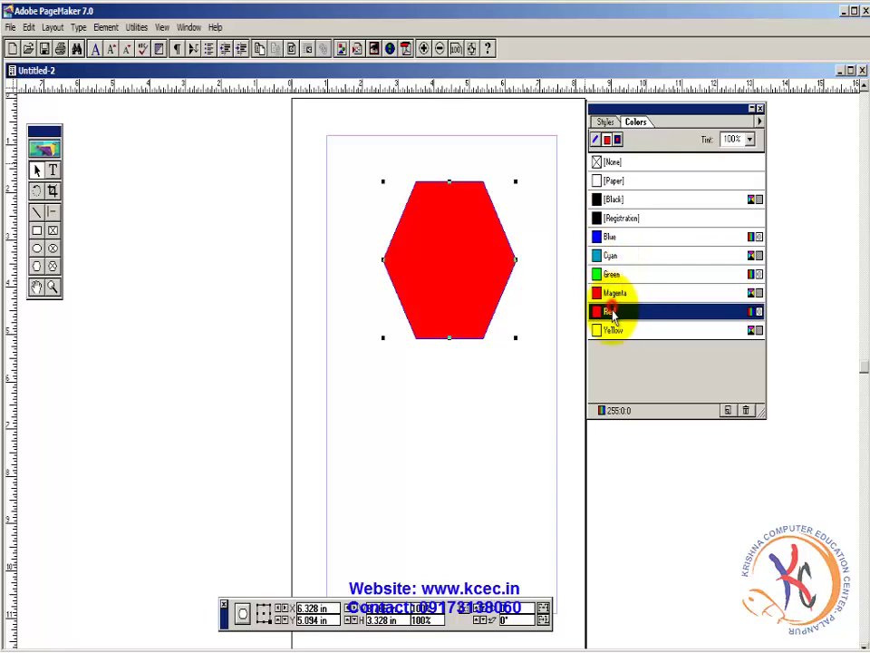
# Color the hexagon's stroke and fill together, trying Yellow, Magenta, Green and Cyan and settling on Blue.
pyautogui.click(618, 139)
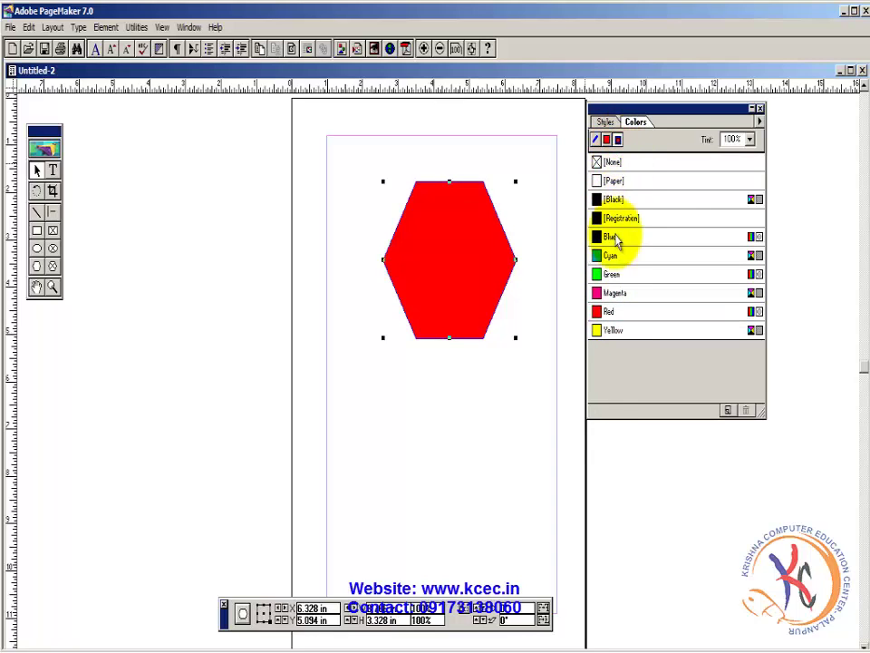
pyautogui.click(614, 331)
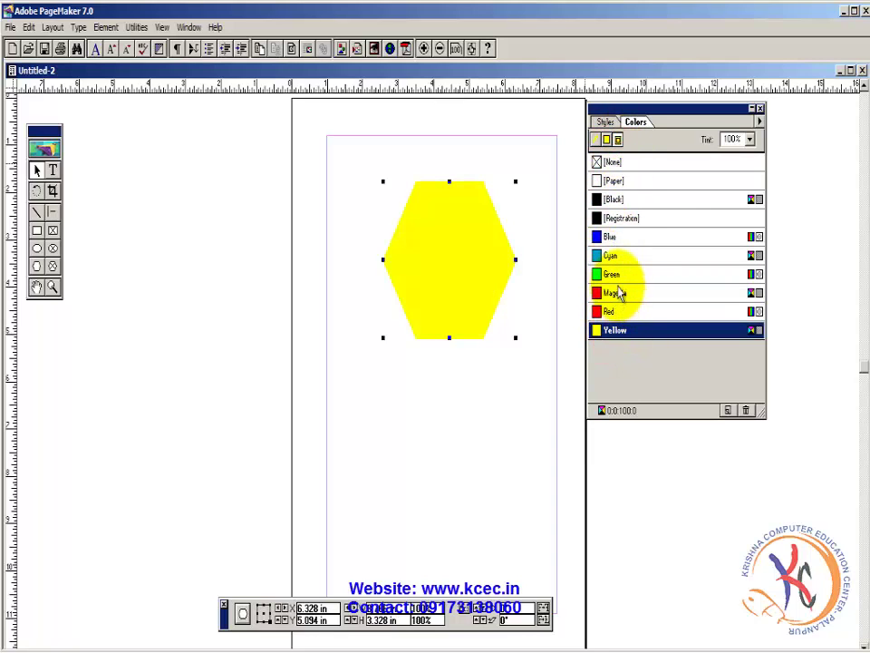
pyautogui.click(621, 294)
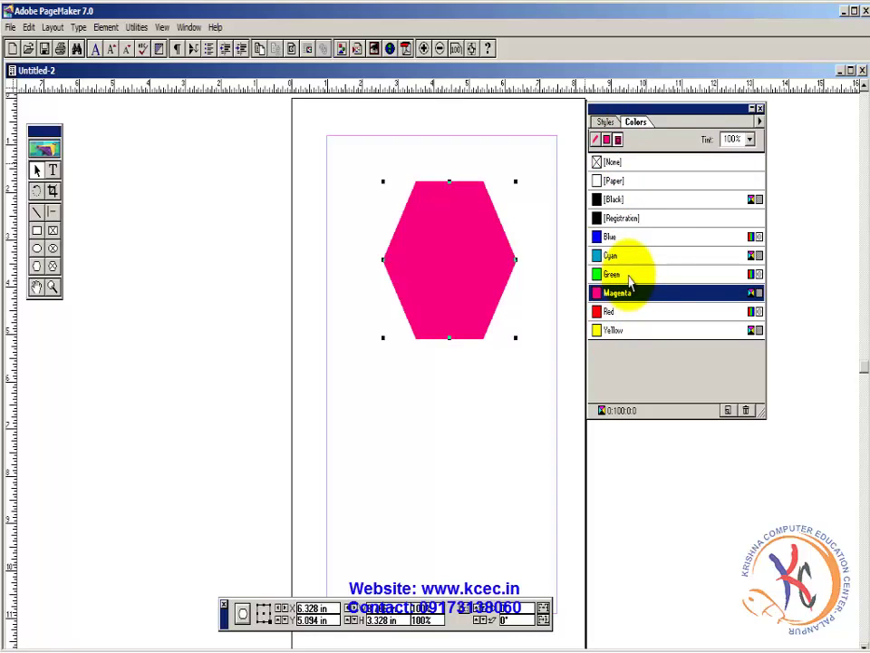
pyautogui.click(644, 274)
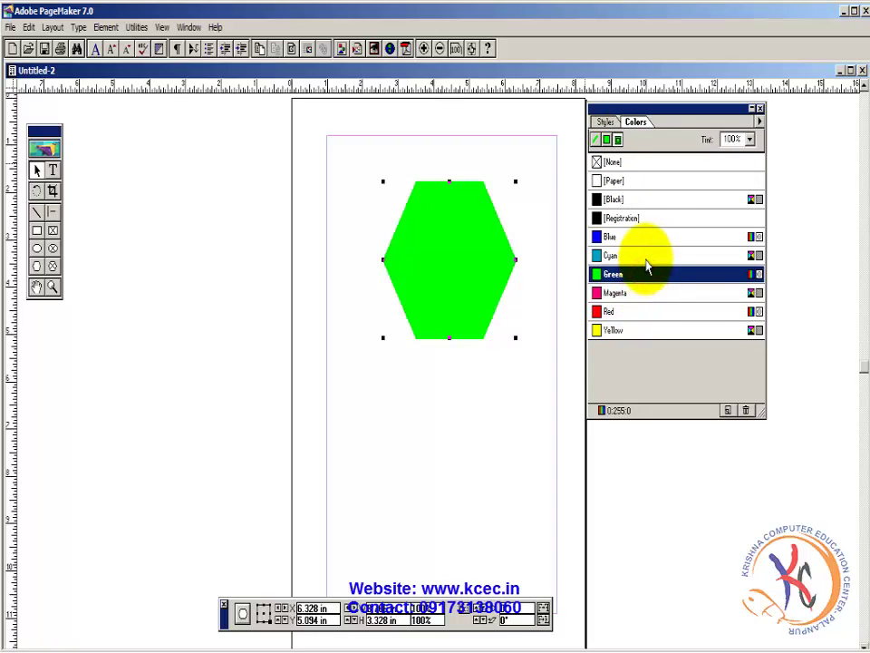
pyautogui.click(645, 258)
pyautogui.click(639, 240)
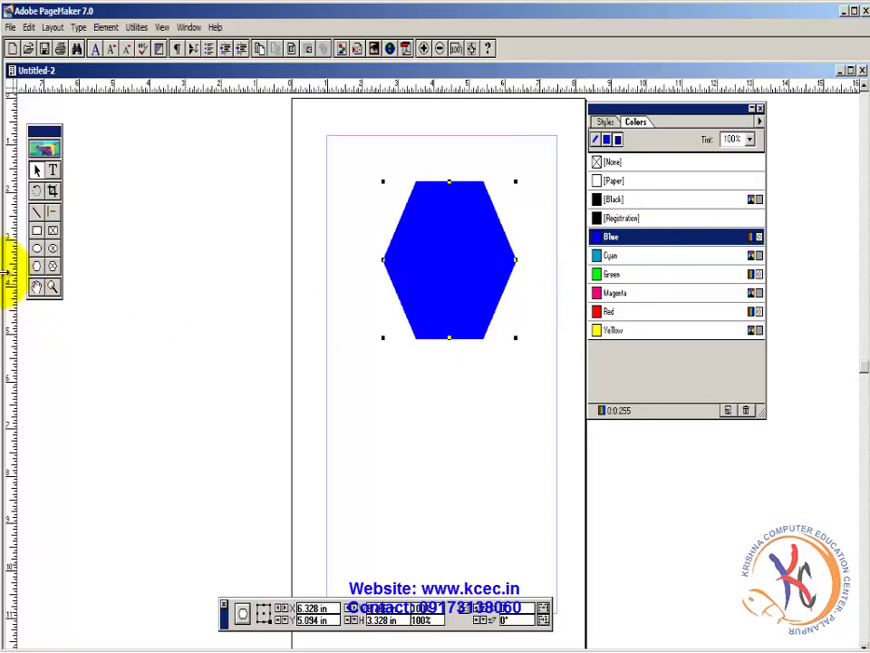
# Draw a polygon frame about 2.75 in tall below the blue hexagon, with a Blue stroke and a Yellow fill.
pyautogui.click(53, 266)
pyautogui.moveTo(347, 414); pyautogui.dragTo(447, 542)
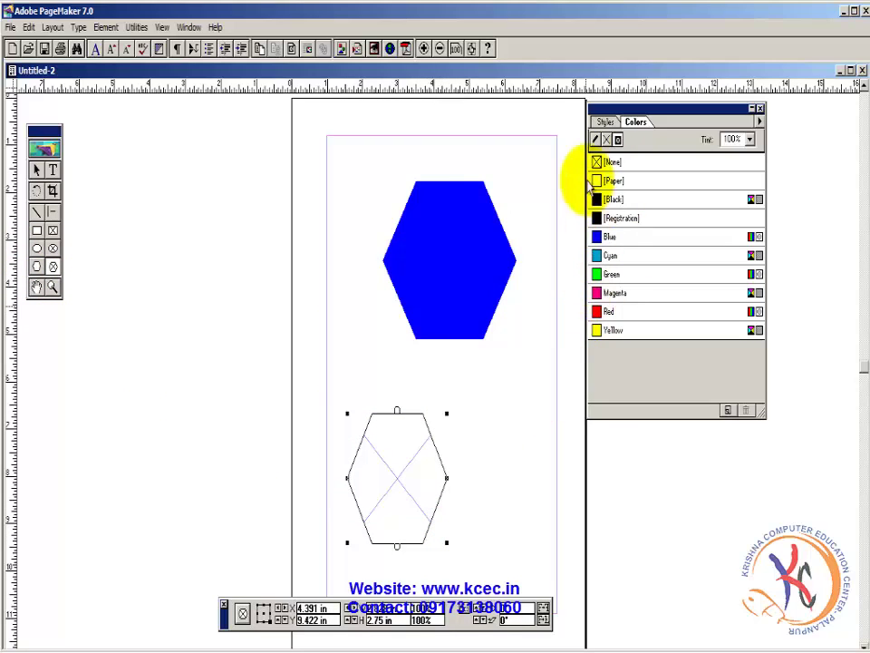
pyautogui.click(596, 139)
pyautogui.click(614, 238)
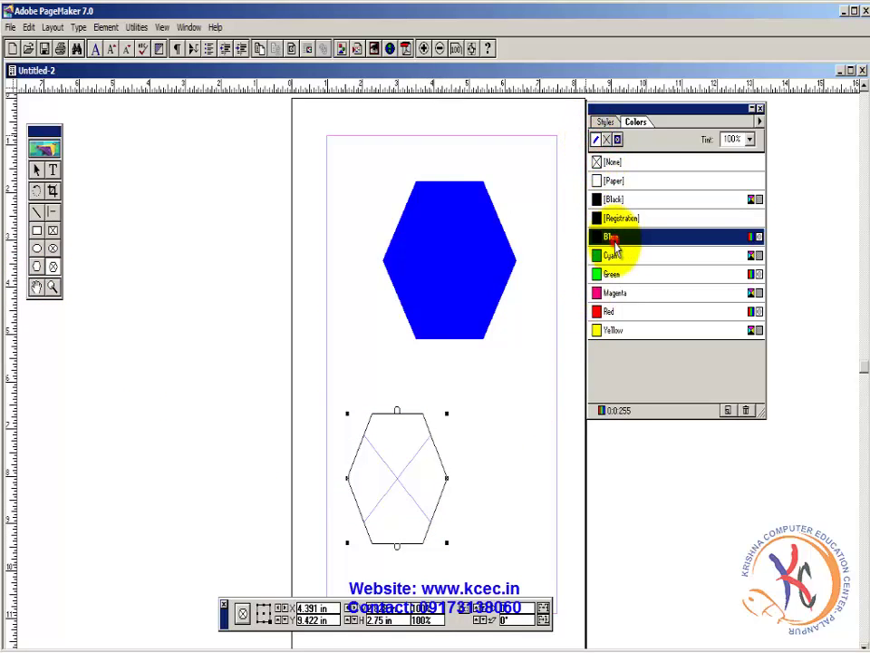
pyautogui.click(607, 139)
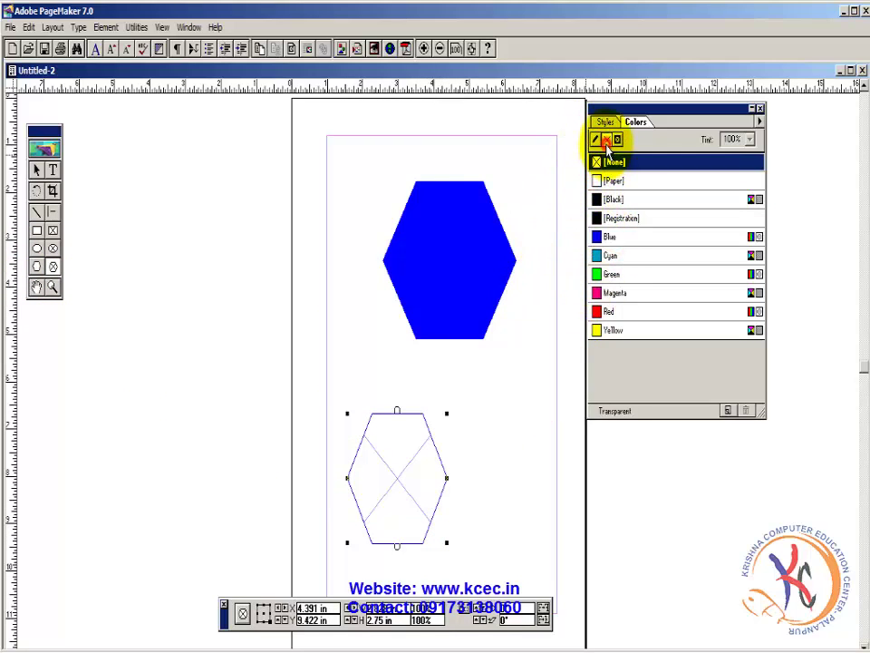
pyautogui.click(610, 331)
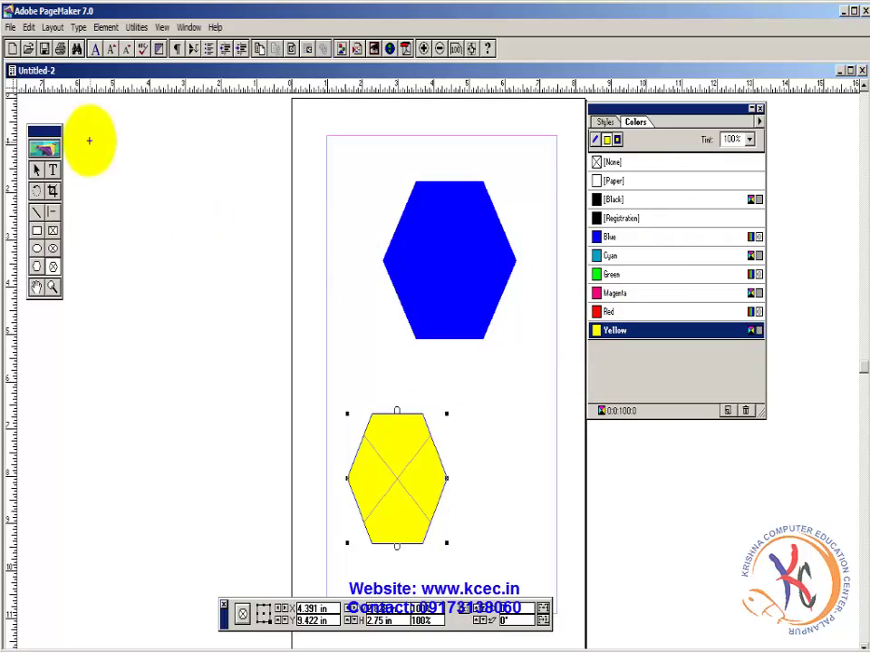
# Try tints of 75%, 30% and 5% on the blue hexagon and set its tint back to 100%.
pyautogui.click(262, 229)
pyautogui.click(500, 264)
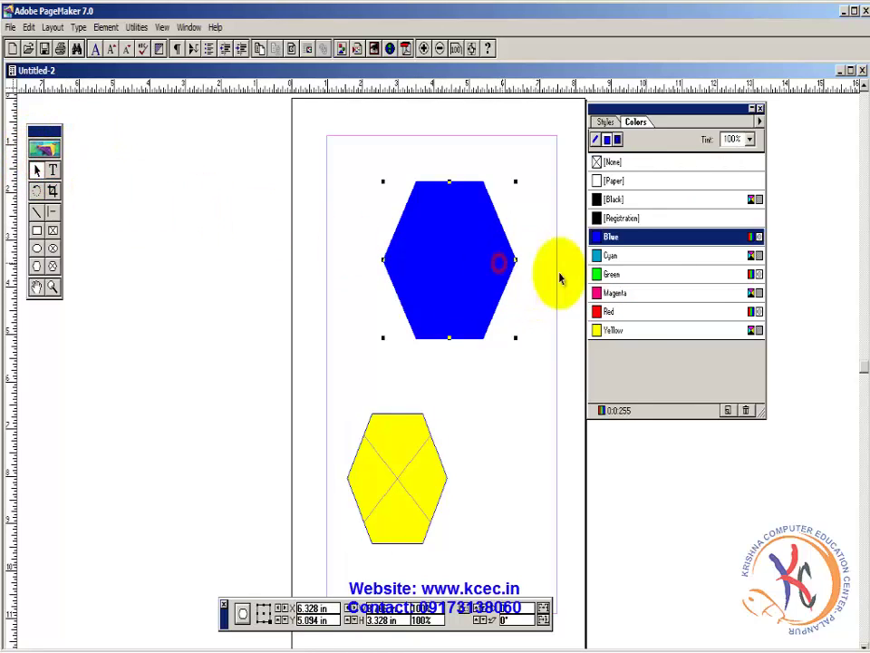
pyautogui.click(749, 139)
pyautogui.click(736, 193)
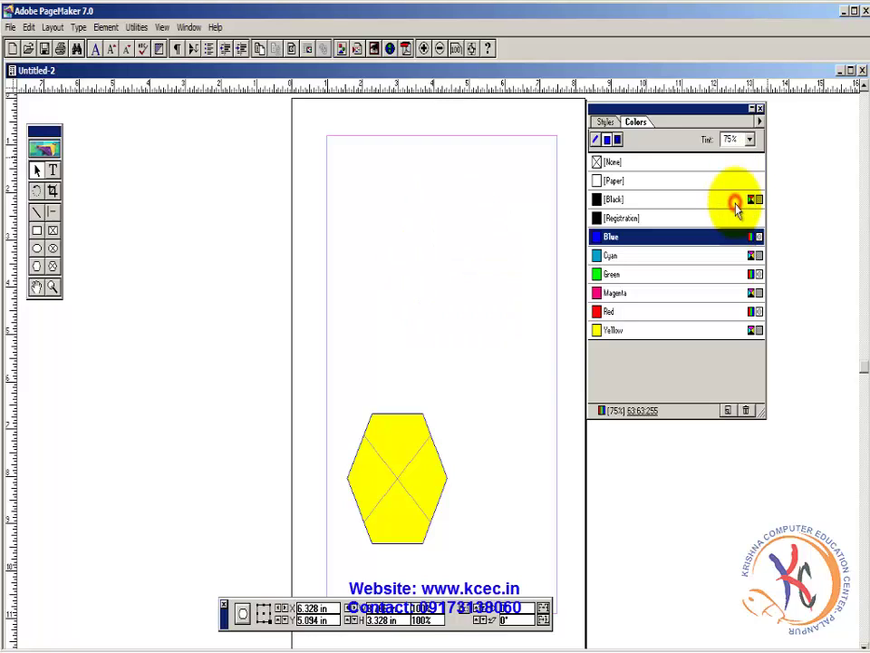
pyautogui.click(749, 140)
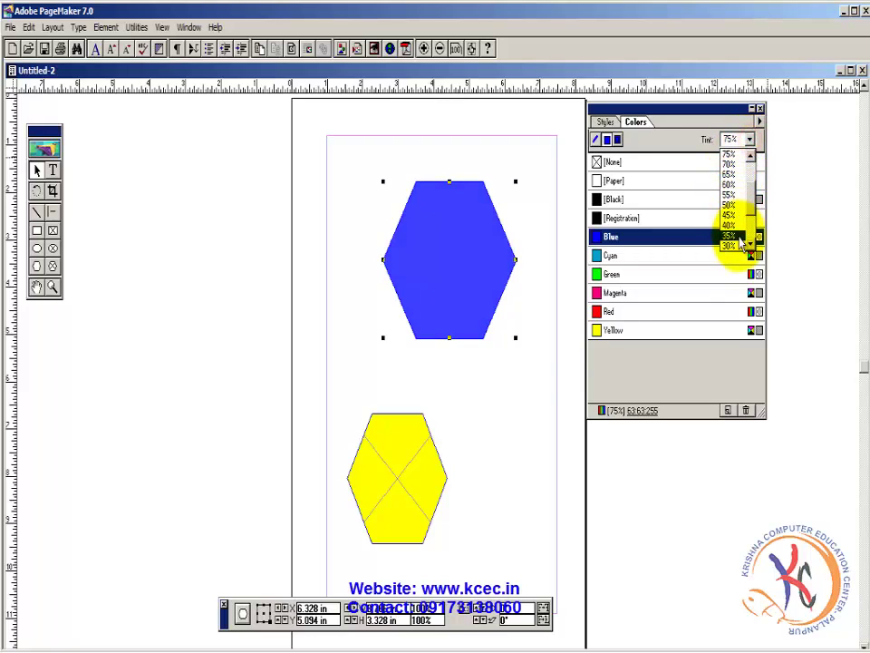
pyautogui.click(731, 245)
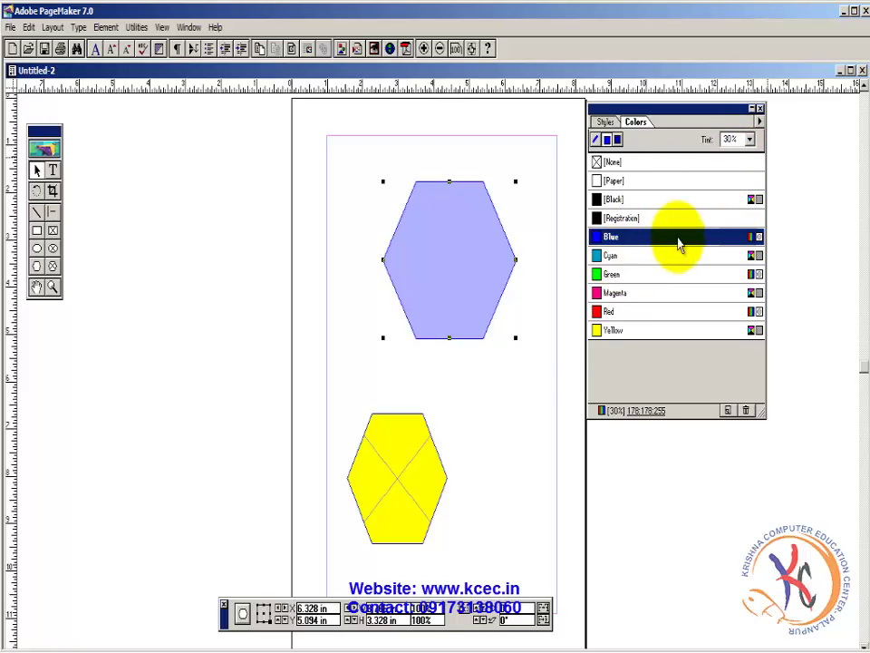
pyautogui.click(749, 139)
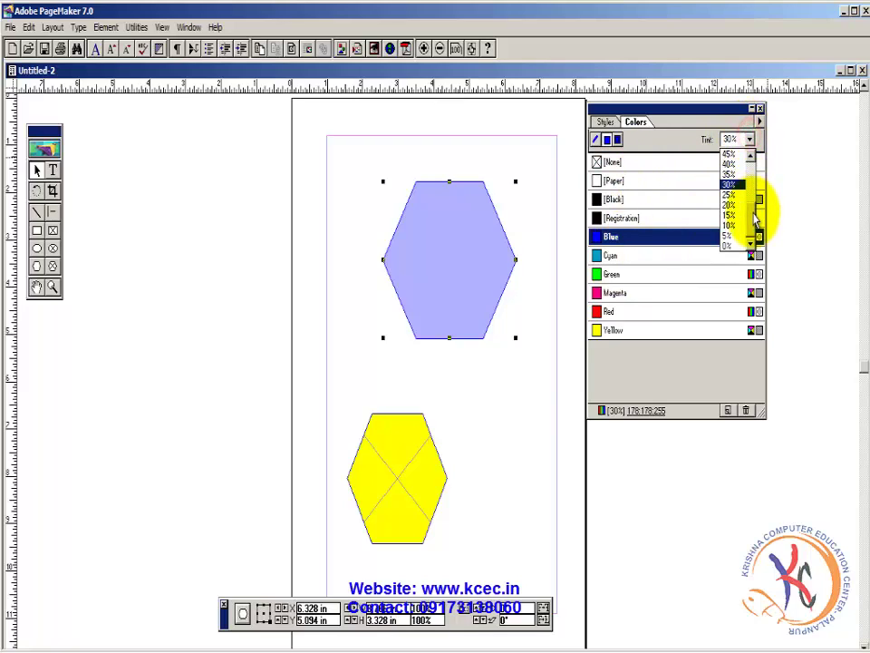
pyautogui.click(728, 238)
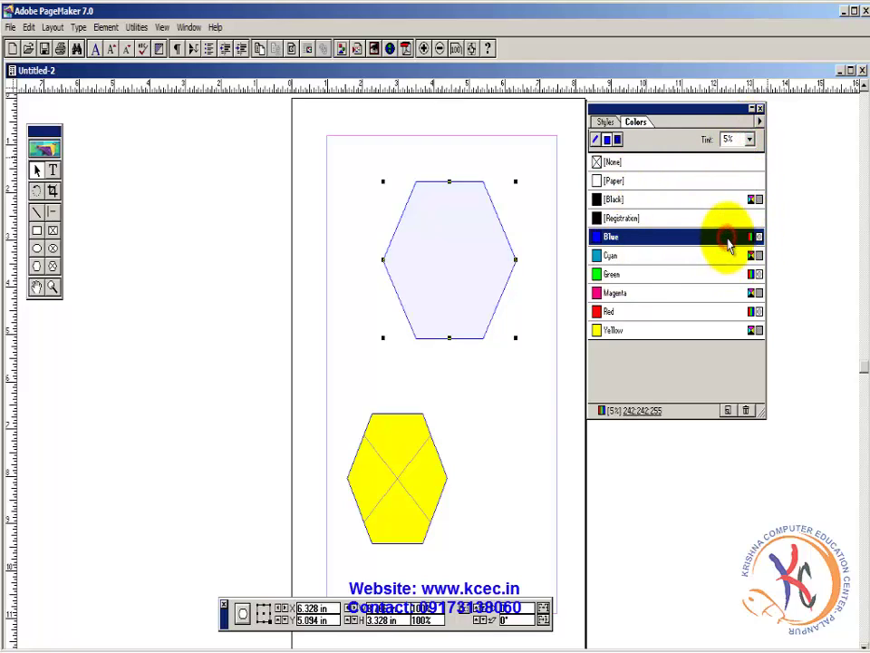
pyautogui.click(749, 140)
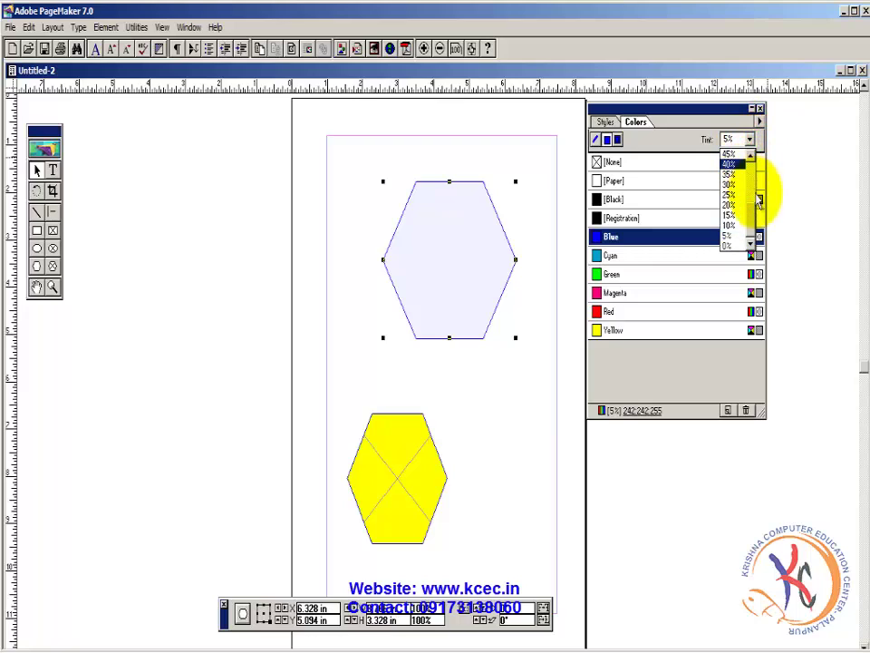
pyautogui.moveTo(751, 204); pyautogui.dragTo(751, 168)
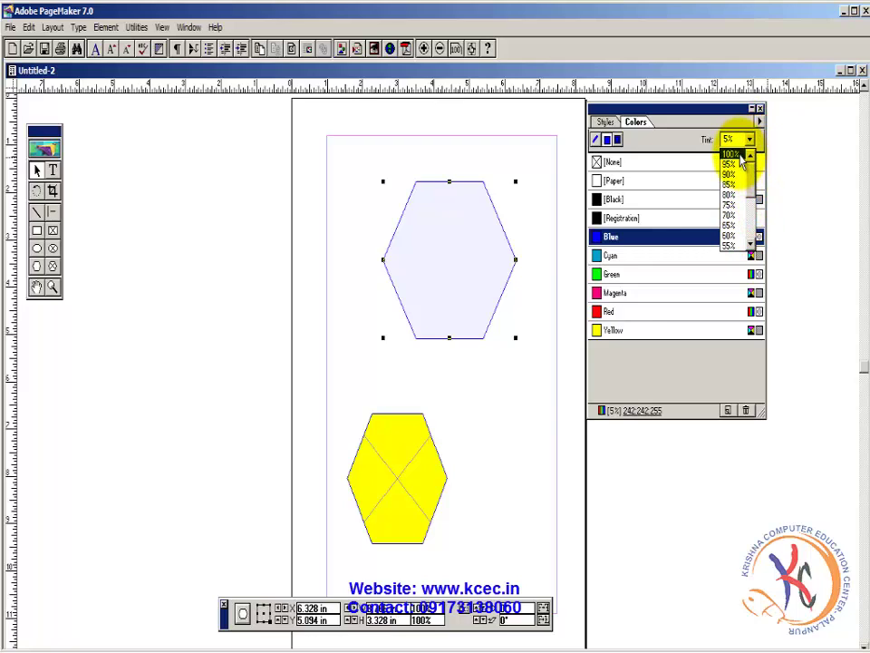
pyautogui.click(731, 155)
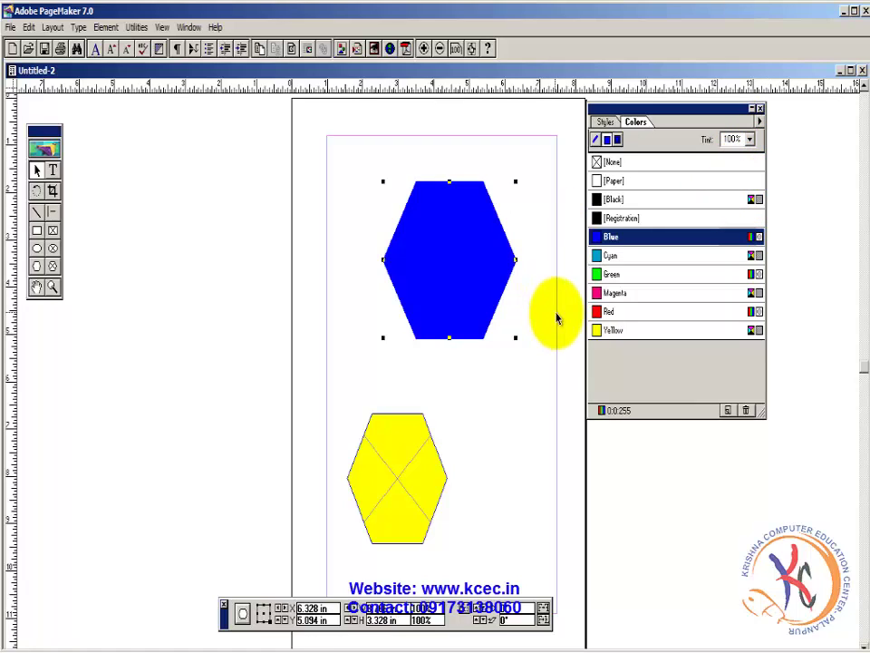
# With no object selected, start a new color and choose PANTONE 8143 CVC from the PANTONE Metallics library.
pyautogui.click(37, 172)
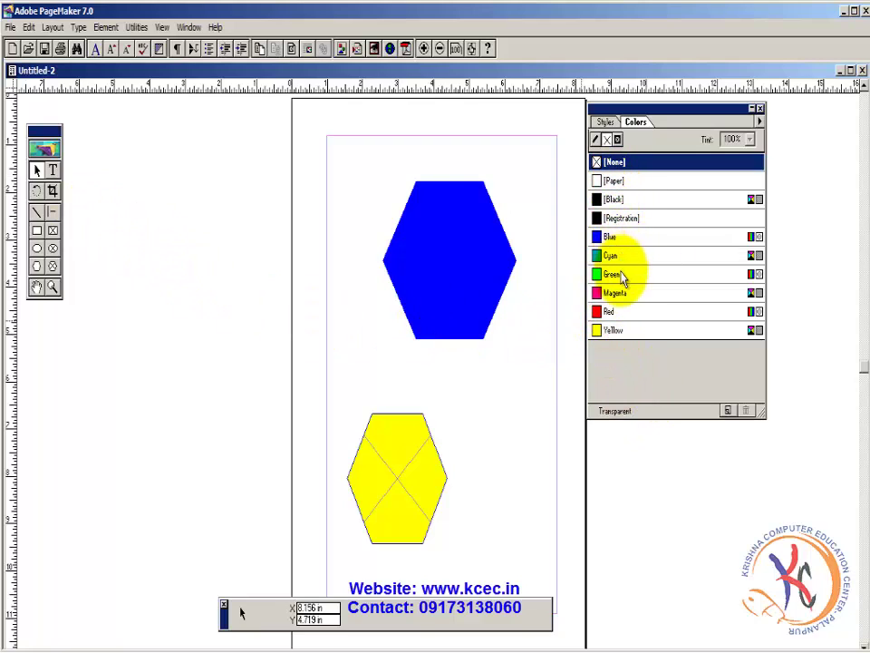
pyautogui.click(726, 409)
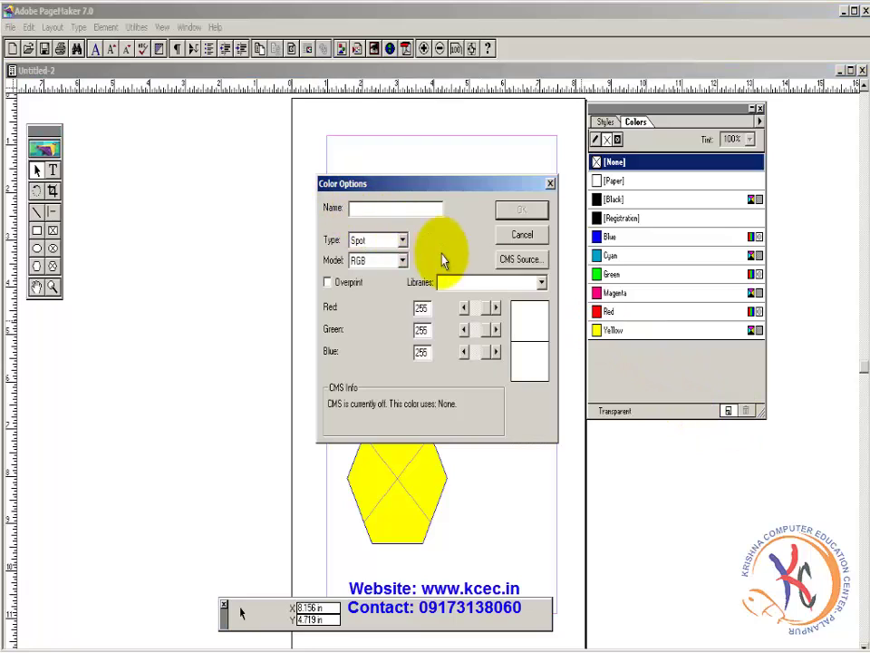
pyautogui.click(541, 284)
pyautogui.scroll(-2, 523, 312)
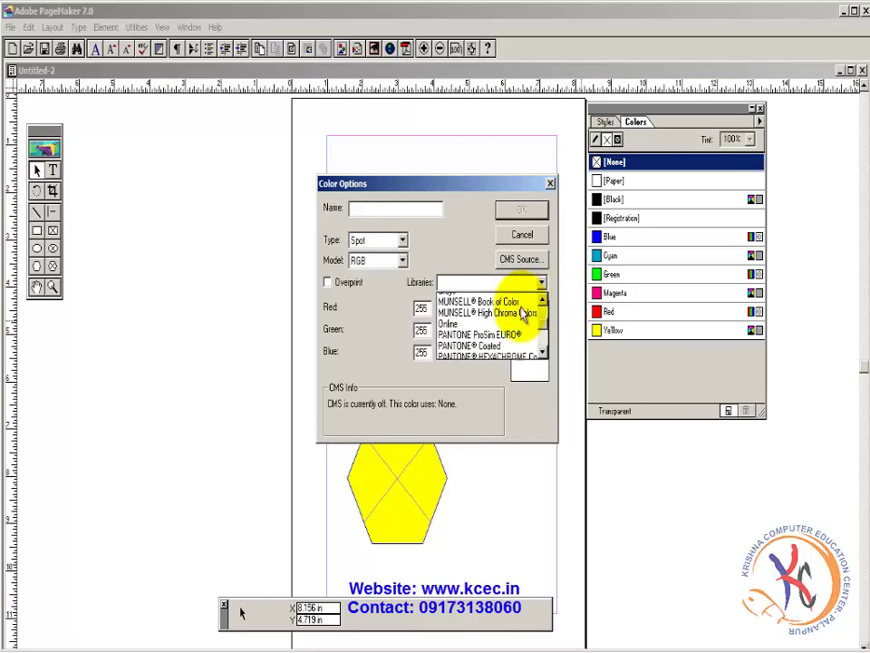
pyautogui.scroll(-2, 521, 313)
pyautogui.click(507, 316)
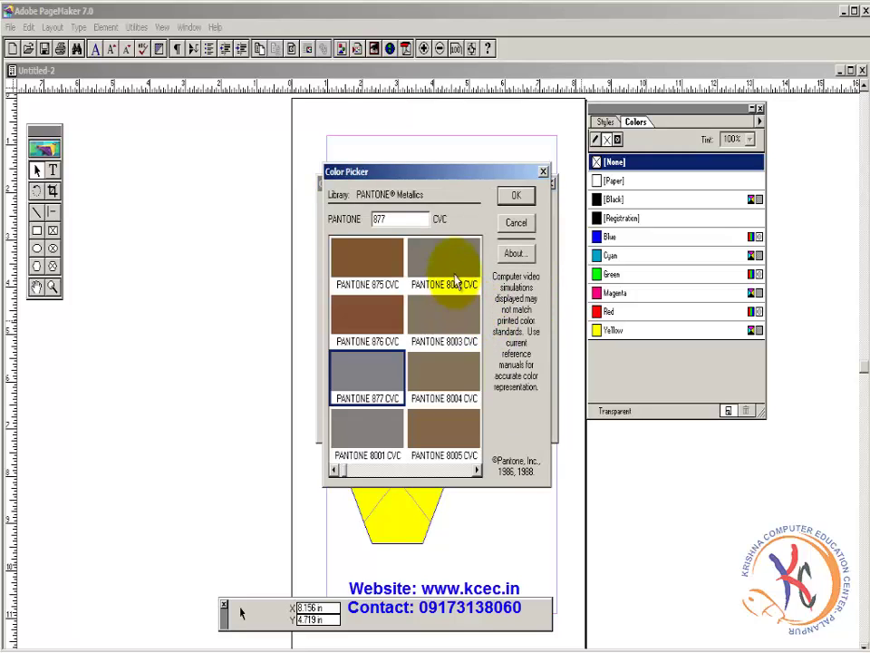
pyautogui.click(476, 470)
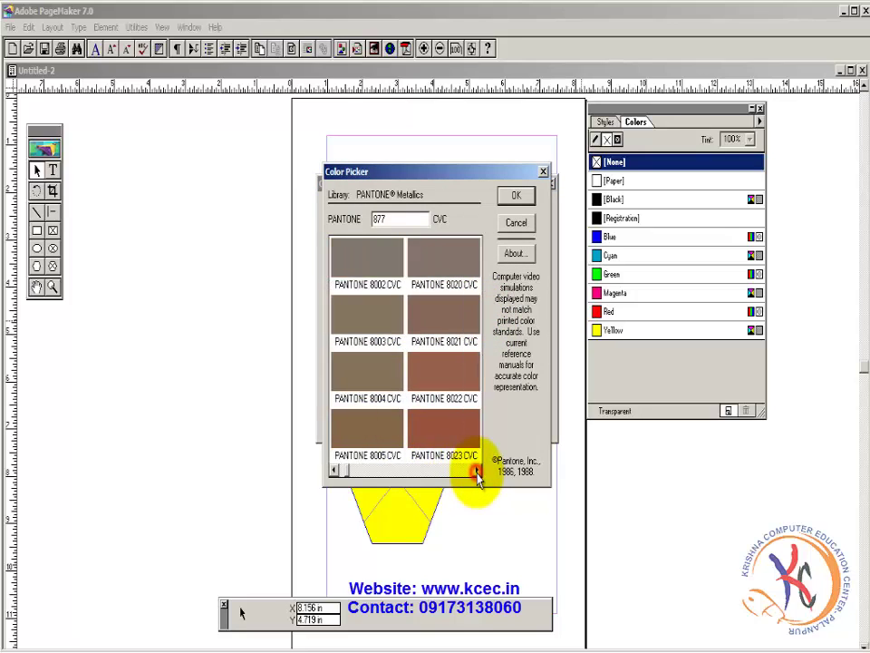
pyautogui.moveTo(475, 471); pyautogui.dragTo(475, 471)
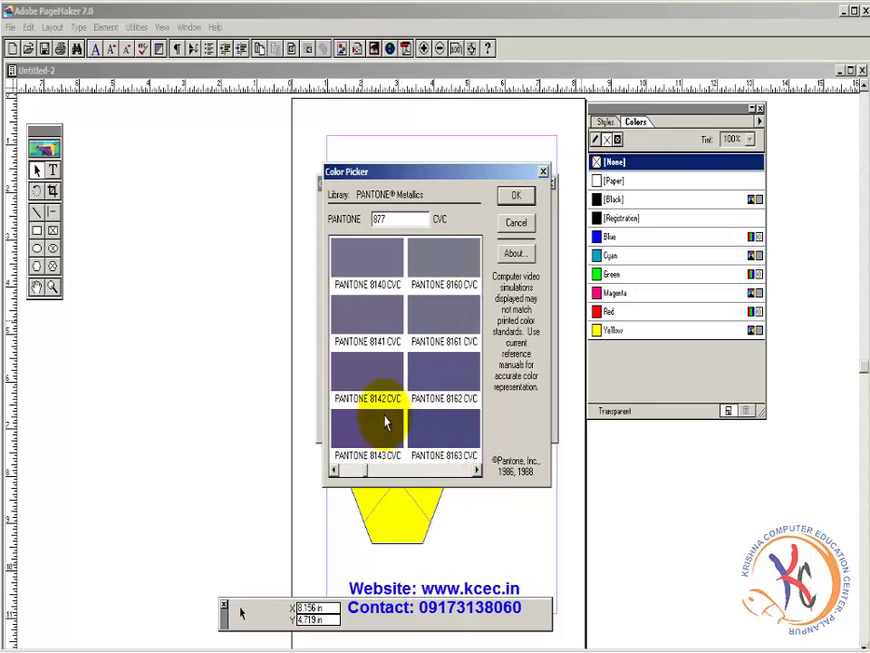
pyautogui.click(516, 195)
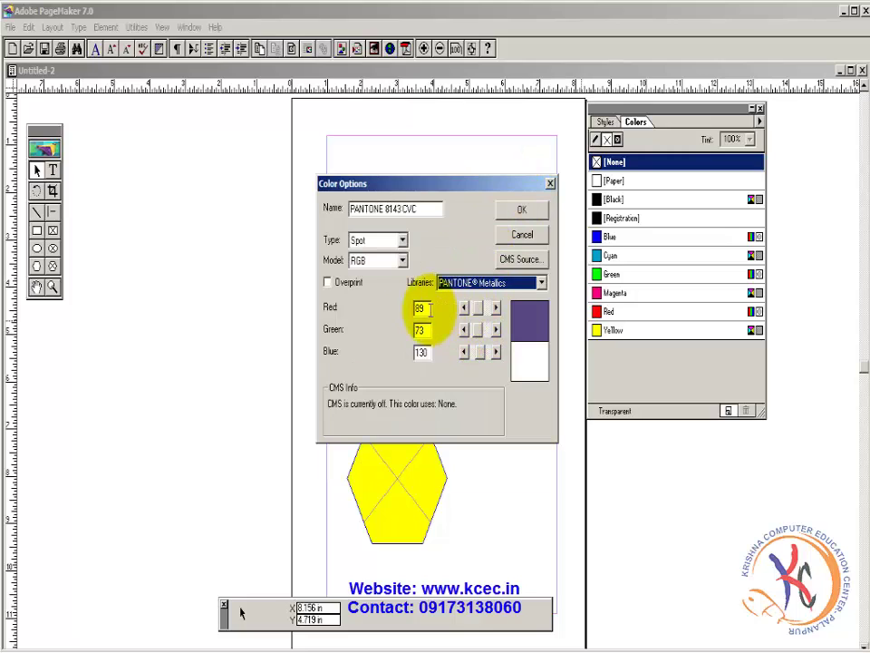
# Adjust the new spot color to Red 184, Green 71, Blue 198 and save it with the name "my colour".
pyautogui.click(478, 307)
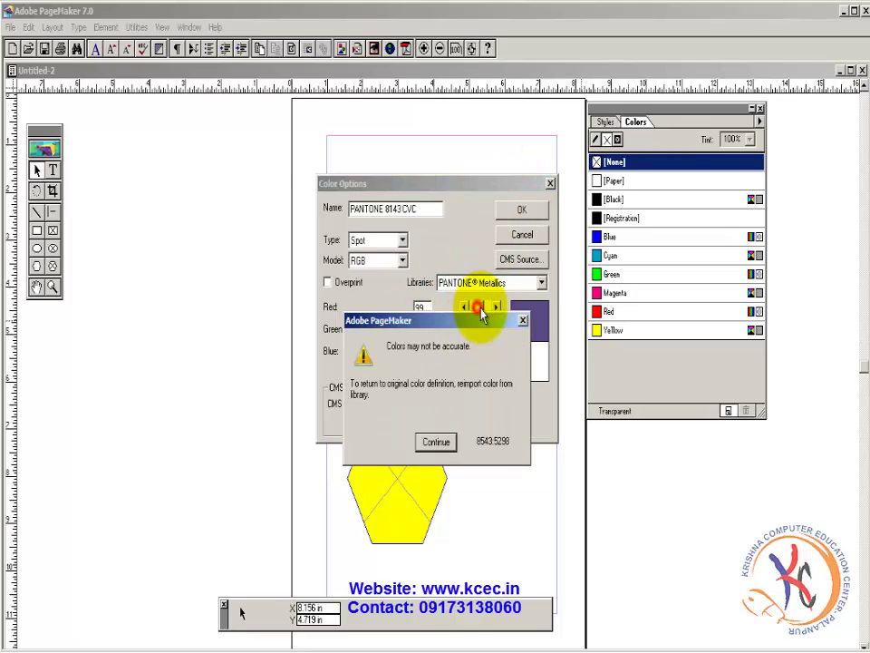
pyautogui.click(433, 442)
pyautogui.moveTo(479, 309); pyautogui.dragTo(481, 356)
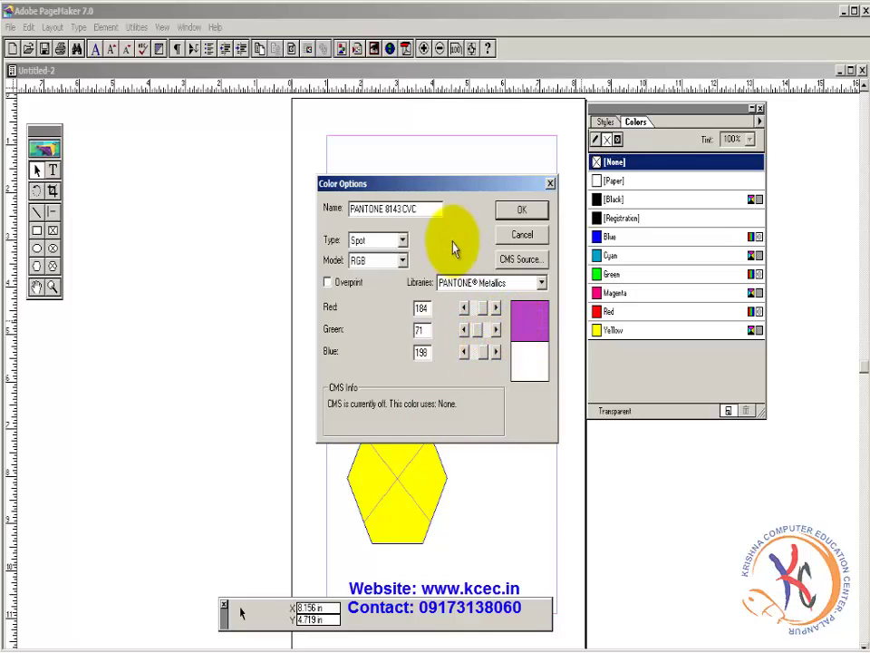
pyautogui.moveTo(426, 210); pyautogui.dragTo(297, 194)
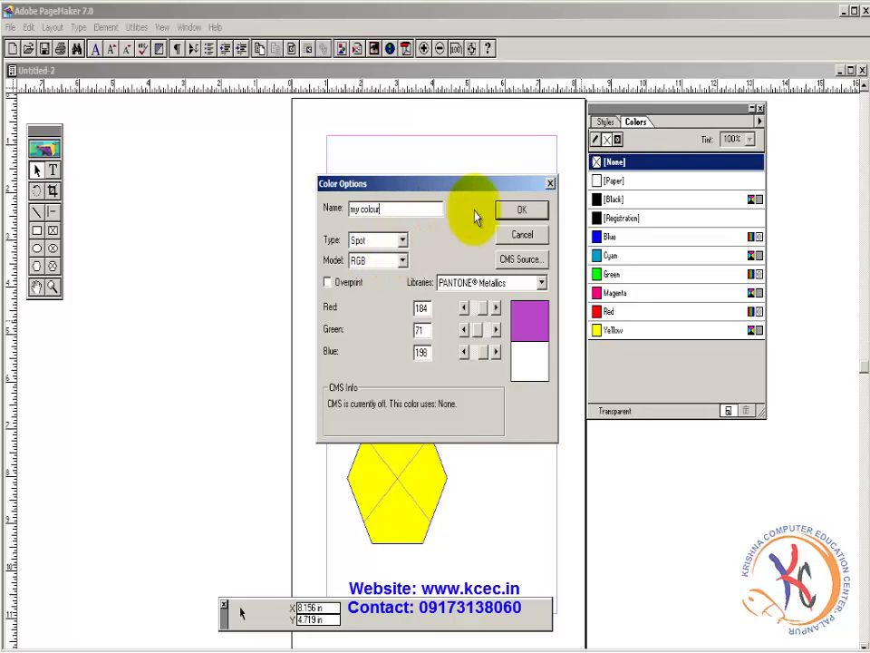
pyautogui.click(517, 210)
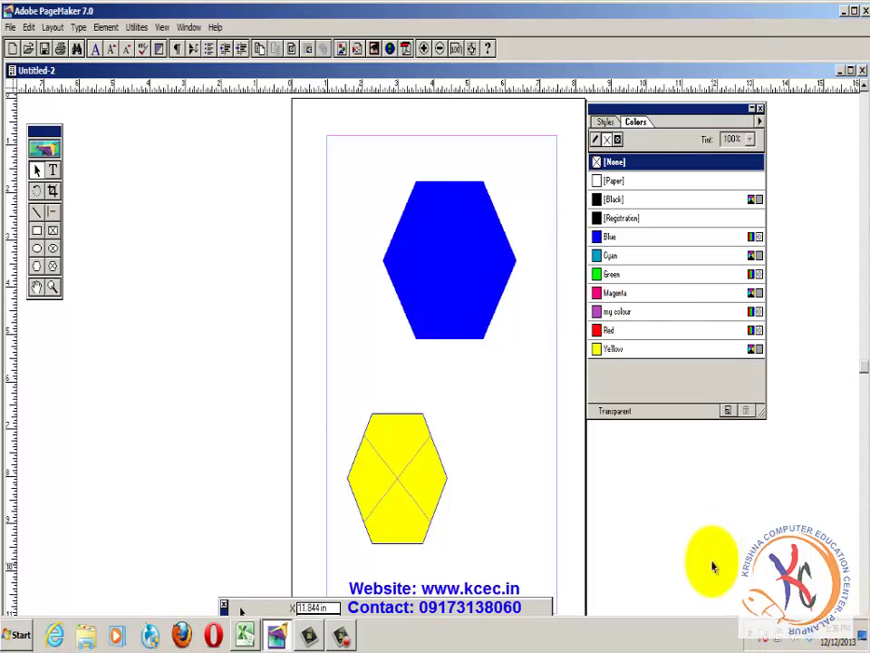
# Redefine the Cyan color as 56% cyan and 6% magenta.
pyautogui.click(635, 256)
pyautogui.doubleClick(641, 257)
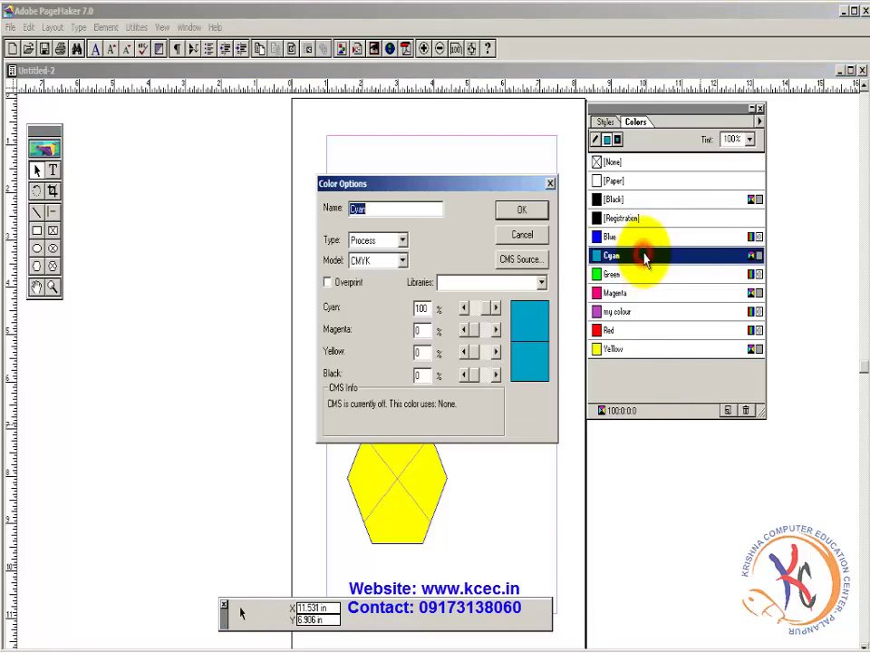
pyautogui.moveTo(486, 312); pyautogui.dragTo(474, 330)
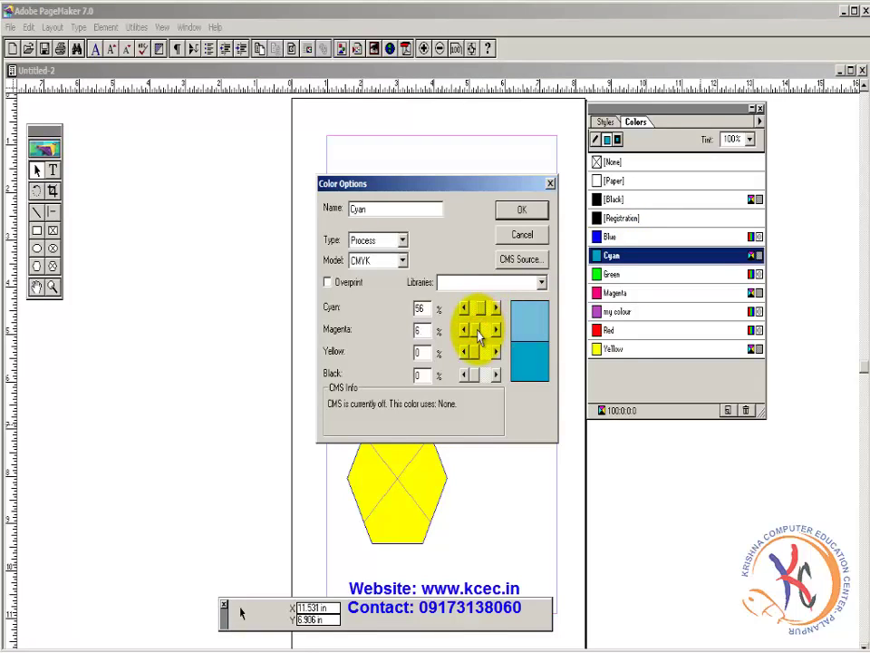
pyautogui.click(522, 210)
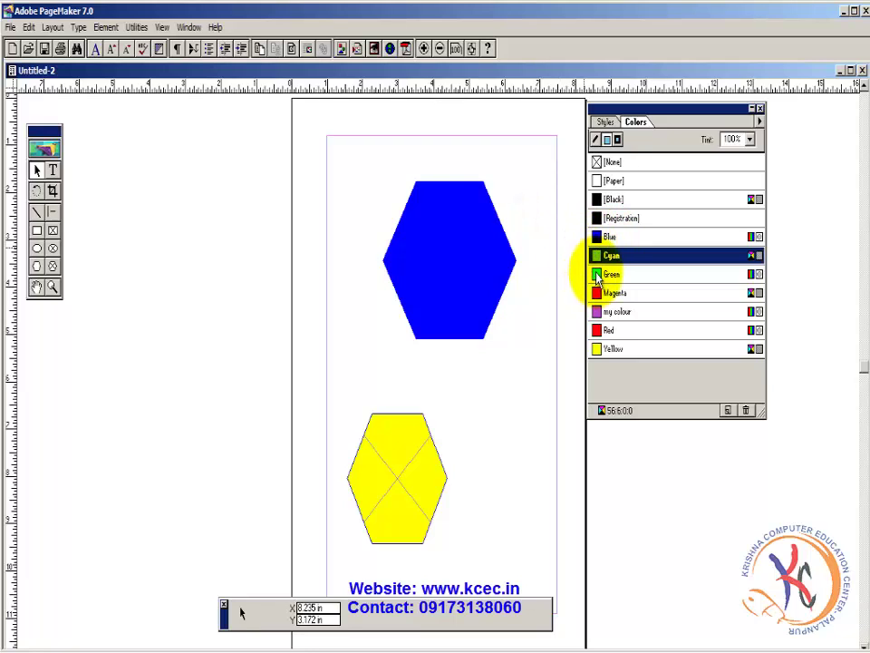
# Fill the lower polygon frame with the edited Cyan, and then with "my colour".
pyautogui.click(411, 441)
pyautogui.click(610, 255)
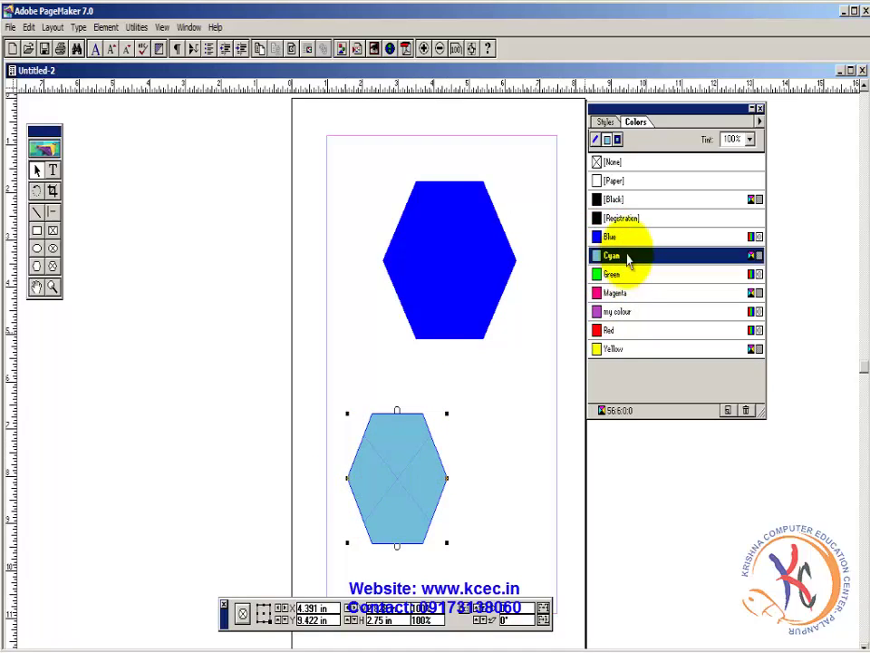
pyautogui.click(654, 313)
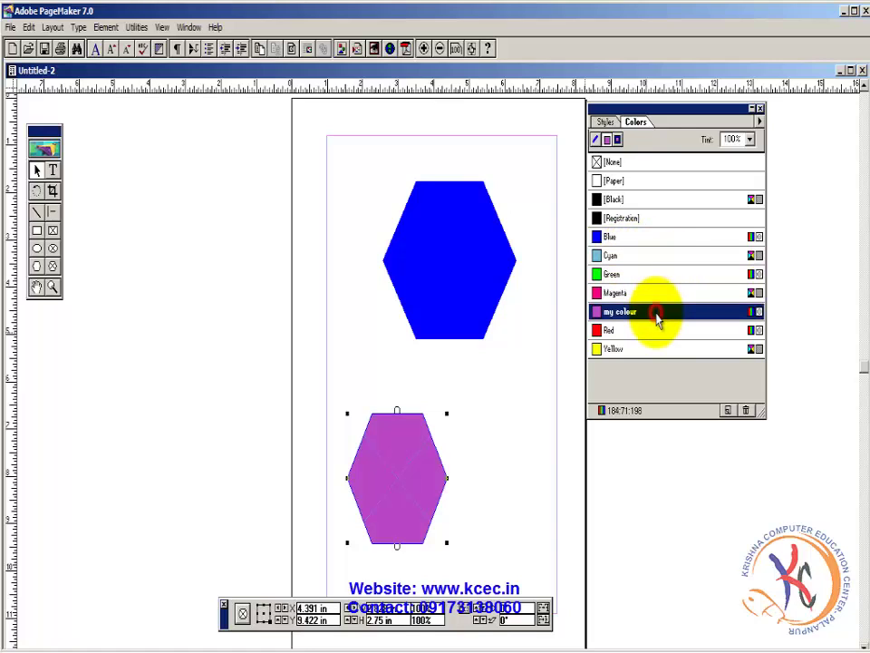
# Delete "my colour" from the palette, accepting that items using it change to black.
pyautogui.click(746, 413)
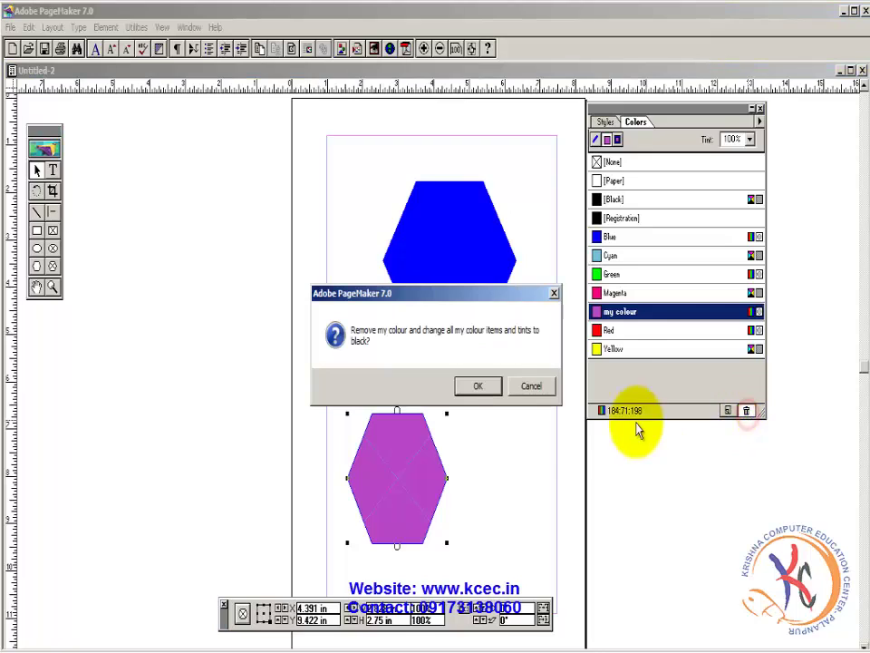
pyautogui.click(474, 385)
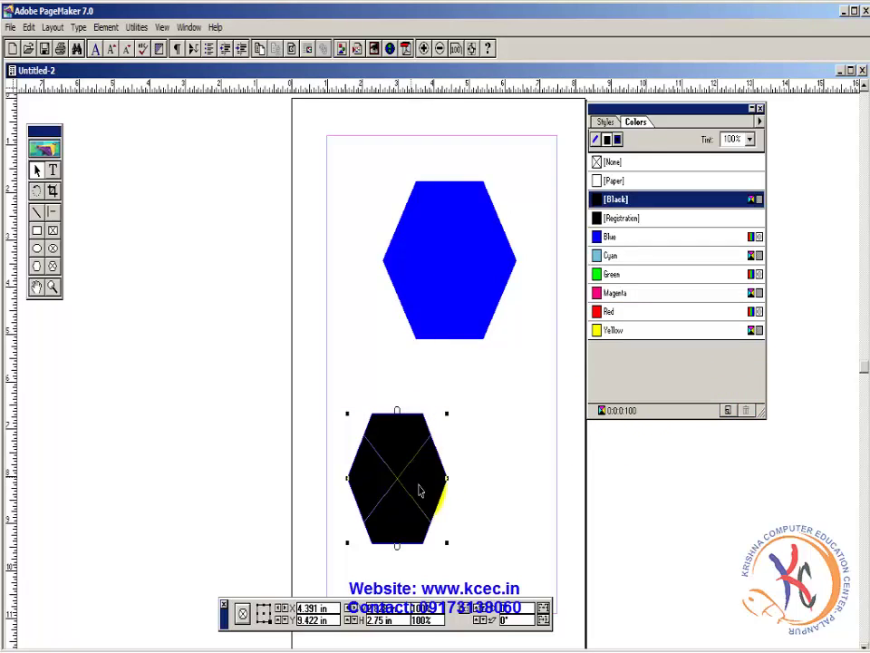
# Set the upper hexagon's fill to None, then fill it with Magenta.
pyautogui.click(465, 227)
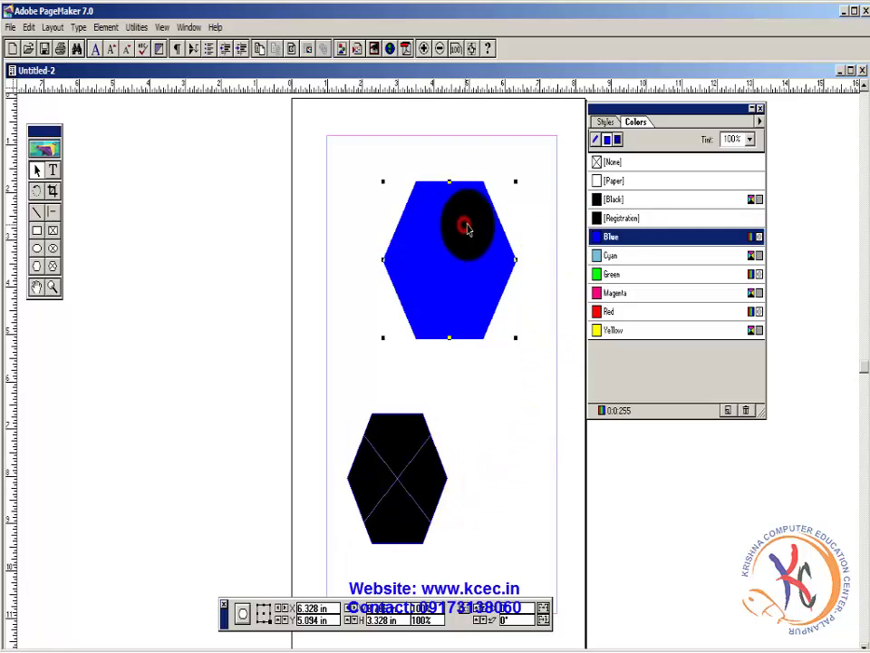
pyautogui.click(610, 162)
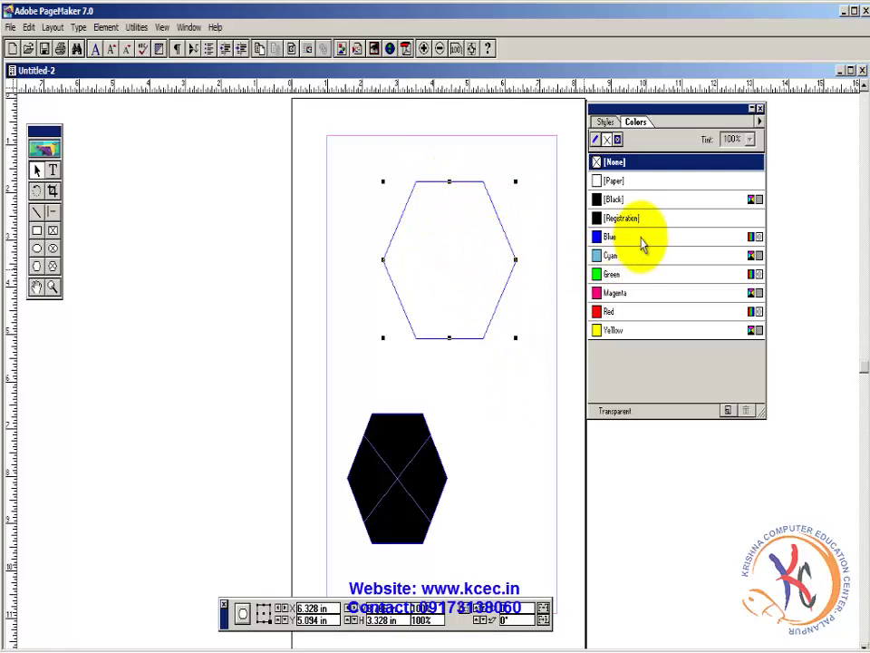
pyautogui.click(646, 292)
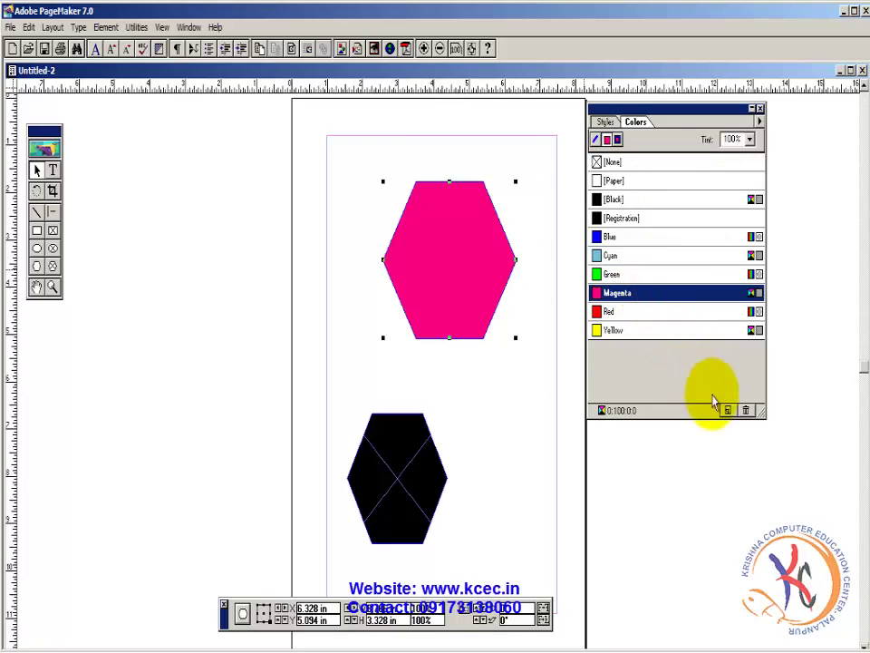
# Duplicate the Magenta color as "Magenta copy" with its cyan component set to 6%.
pyautogui.click(760, 122)
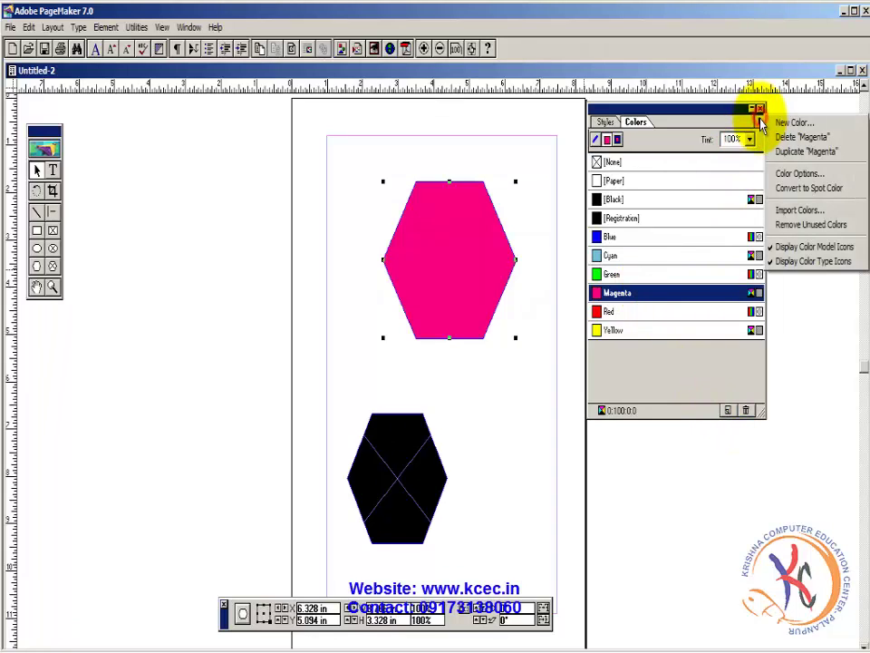
pyautogui.click(798, 150)
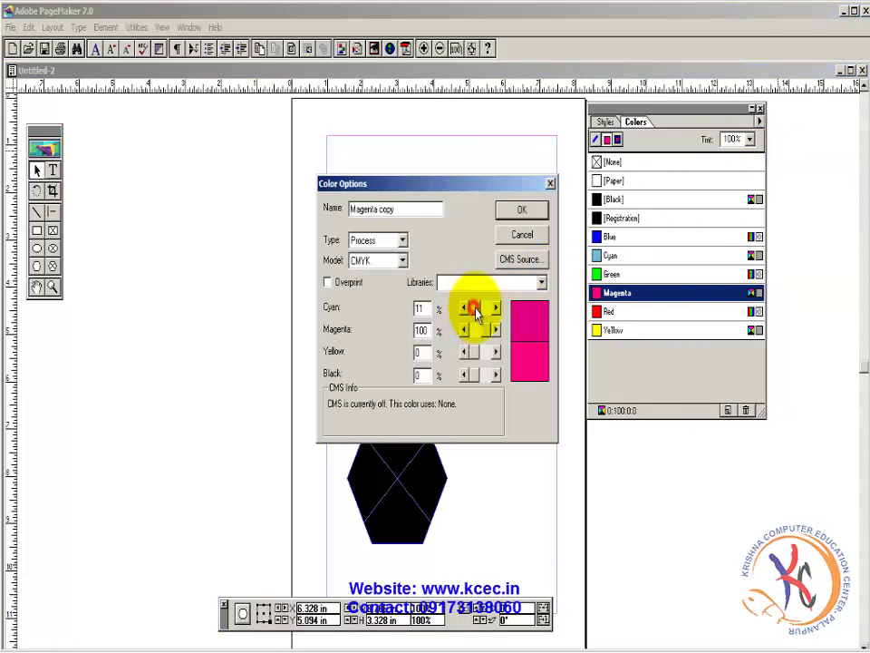
pyautogui.click(475, 311)
pyautogui.click(526, 209)
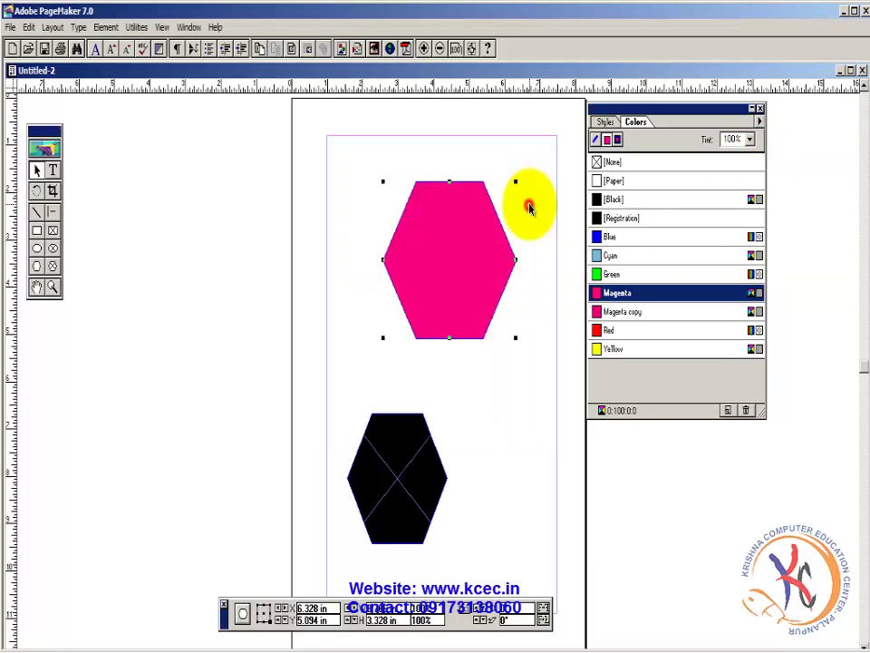
# Compare Magenta copy with Yellow, Red, Magenta, Green, Cyan and Registration as the upper hexagon's fill, settling on Magenta copy.
pyautogui.click(640, 310)
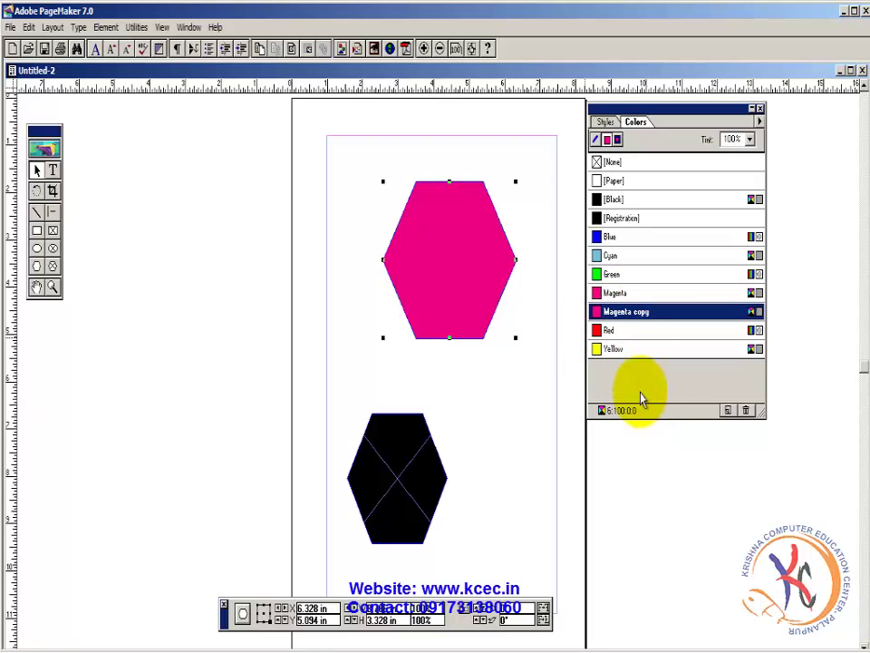
pyautogui.click(631, 348)
pyautogui.click(631, 332)
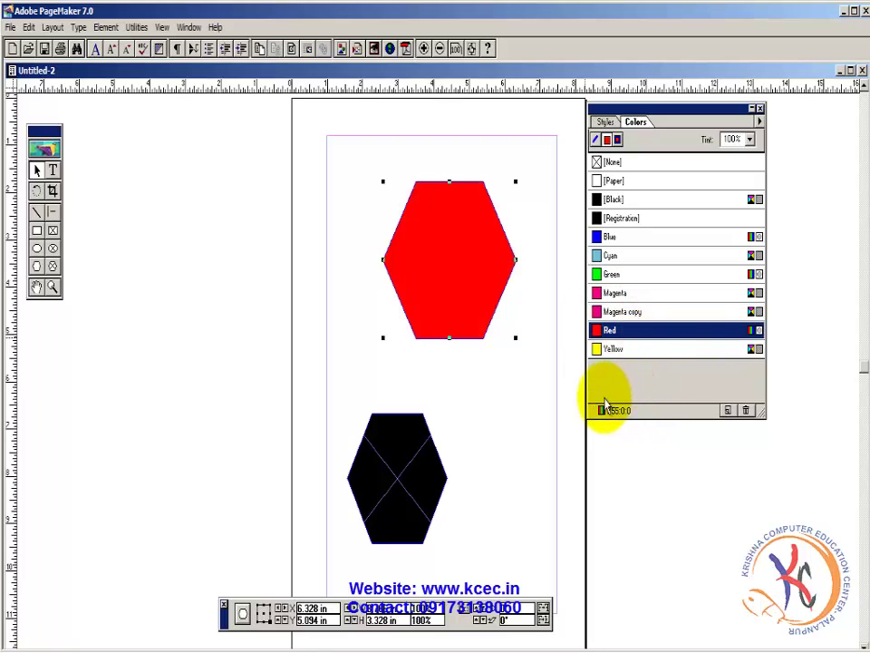
pyautogui.click(622, 311)
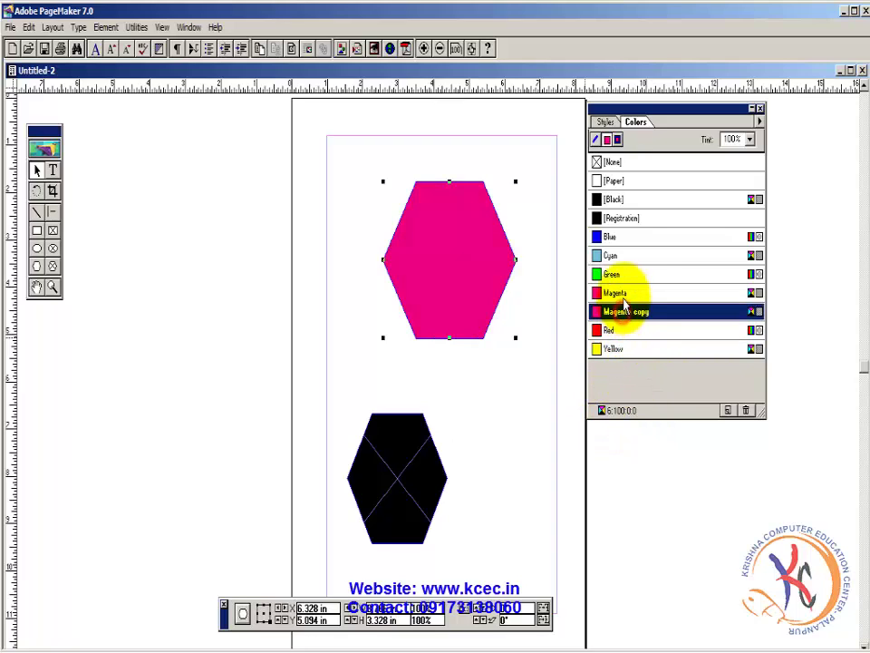
pyautogui.click(622, 298)
pyautogui.click(624, 275)
pyautogui.click(624, 257)
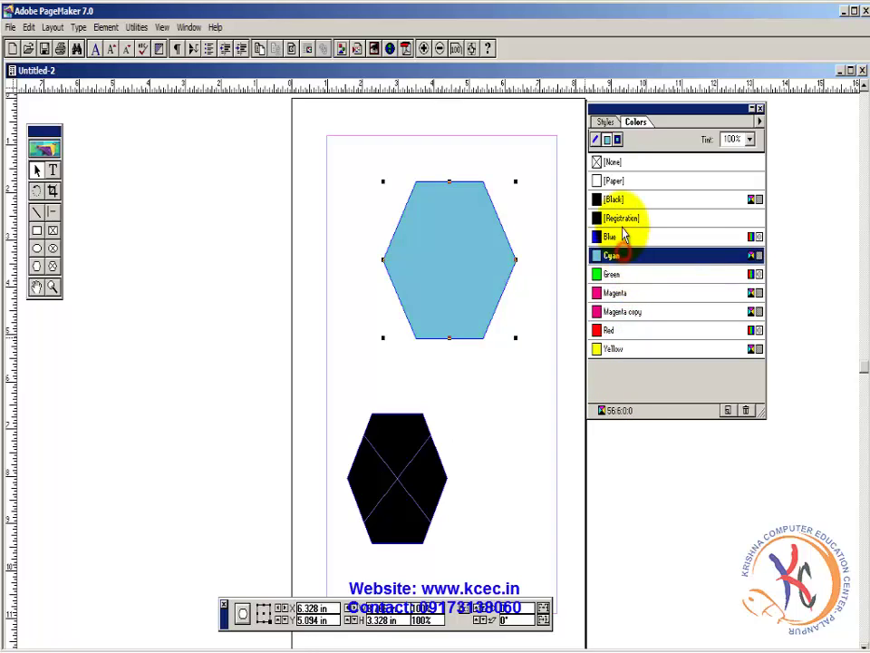
pyautogui.click(618, 218)
pyautogui.click(624, 255)
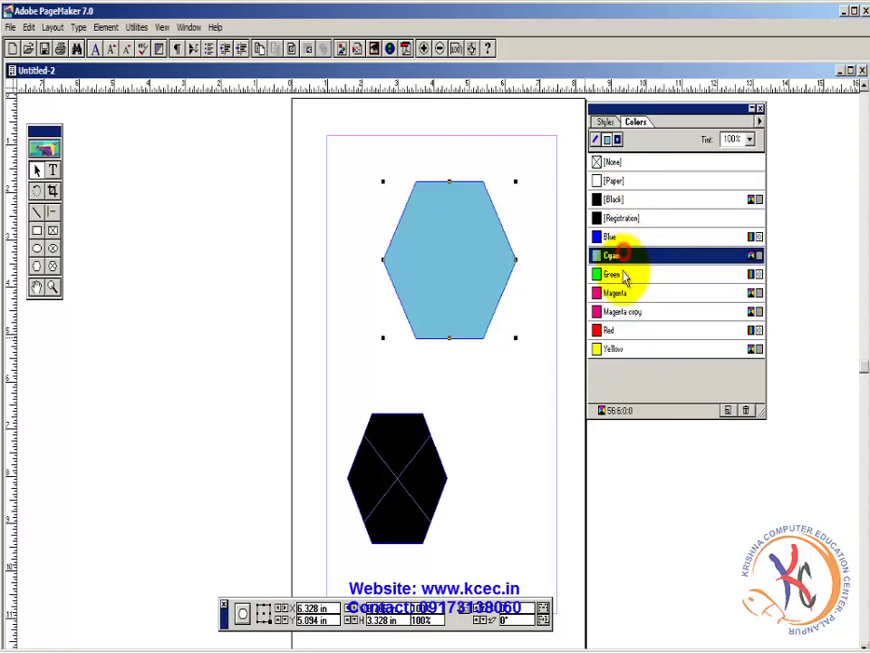
pyautogui.click(621, 274)
pyautogui.click(622, 293)
pyautogui.click(625, 312)
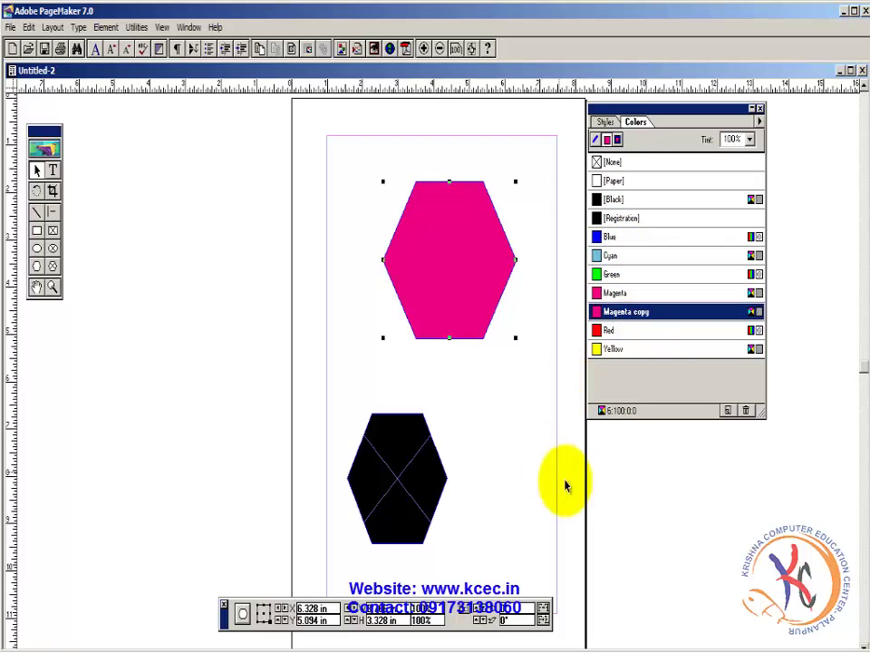